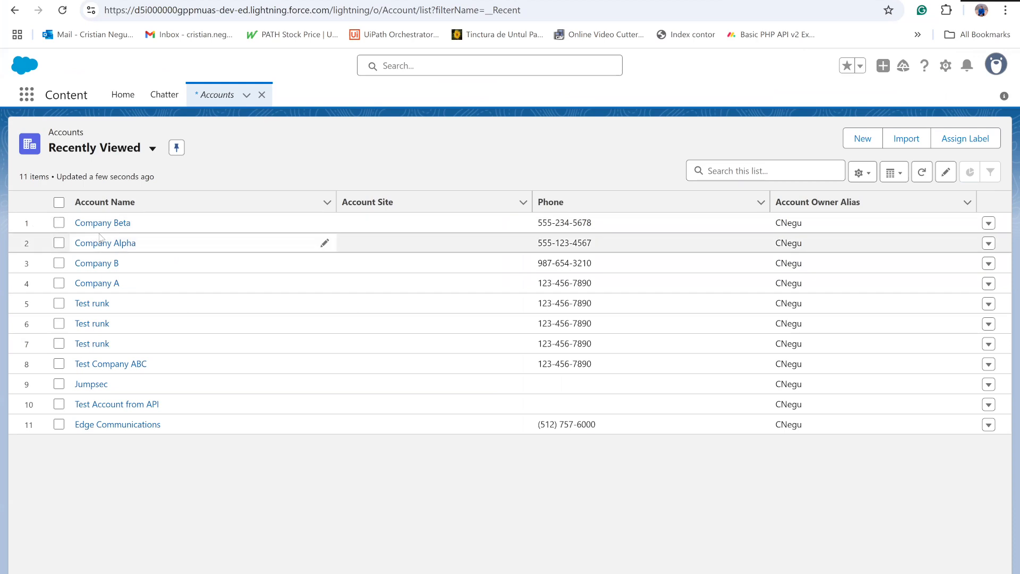
# - Open the Company Alpha account, review its related contacts and opportunities, and return to the accounts list
pyautogui.click(103, 242)
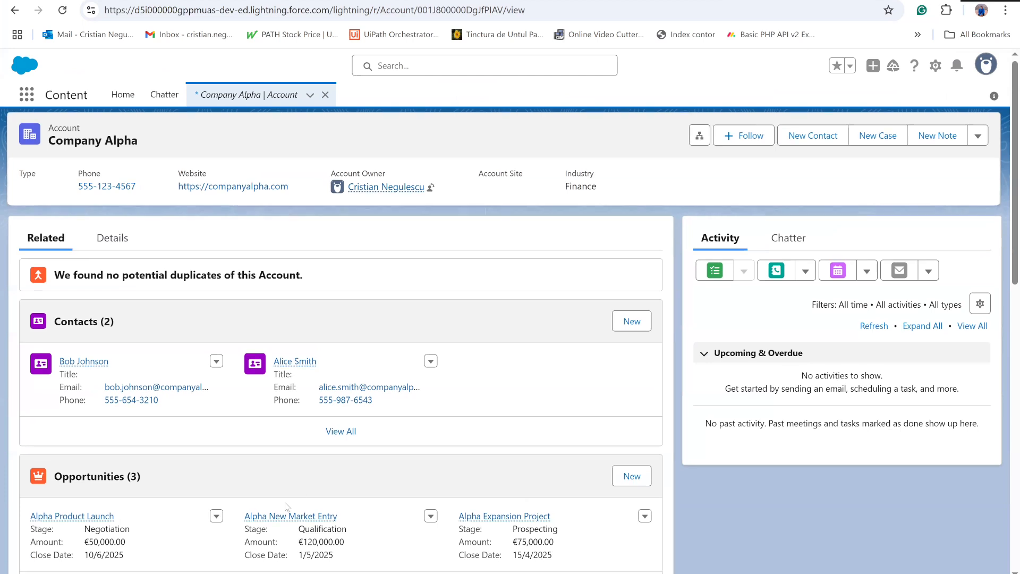
pyautogui.scroll(-2, 285, 506)
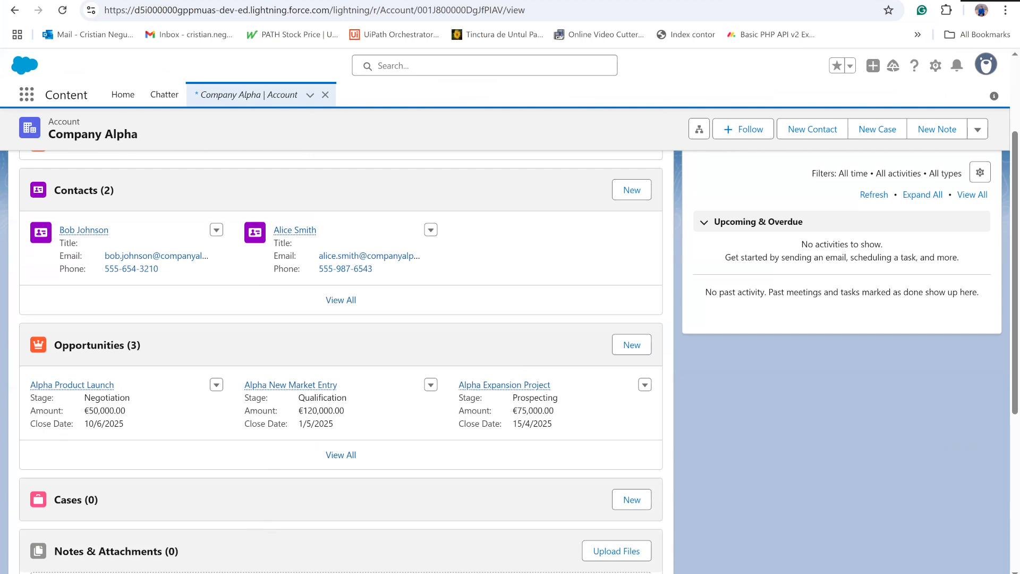
pyautogui.click(15, 10)
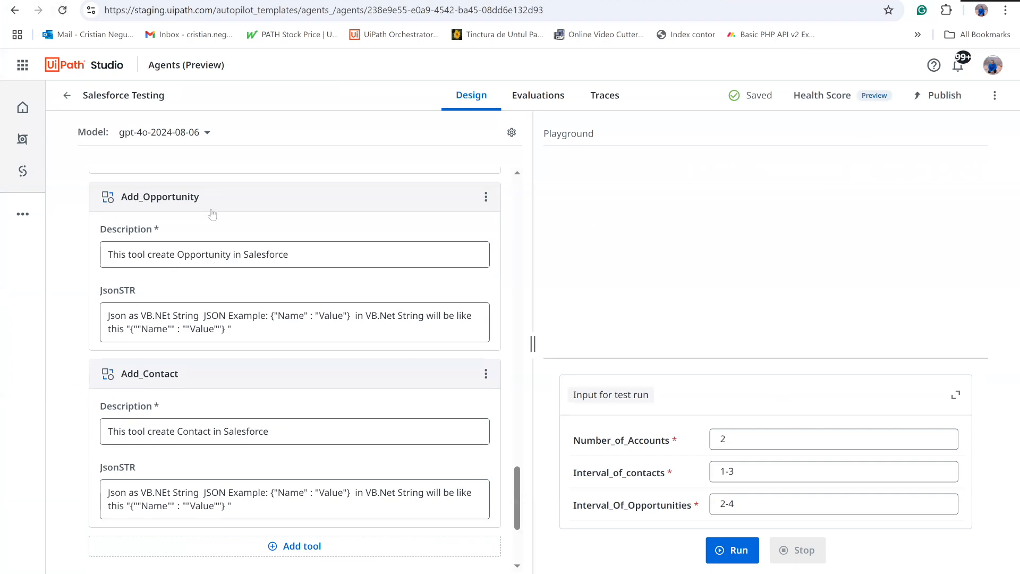
# - Switch to the Salesforce Testing agent in UiPath Studio and look over its prompts, tools, contexts and escalations
pyautogui.scroll(3, 176, 259)
pyautogui.scroll(6, 175, 259)
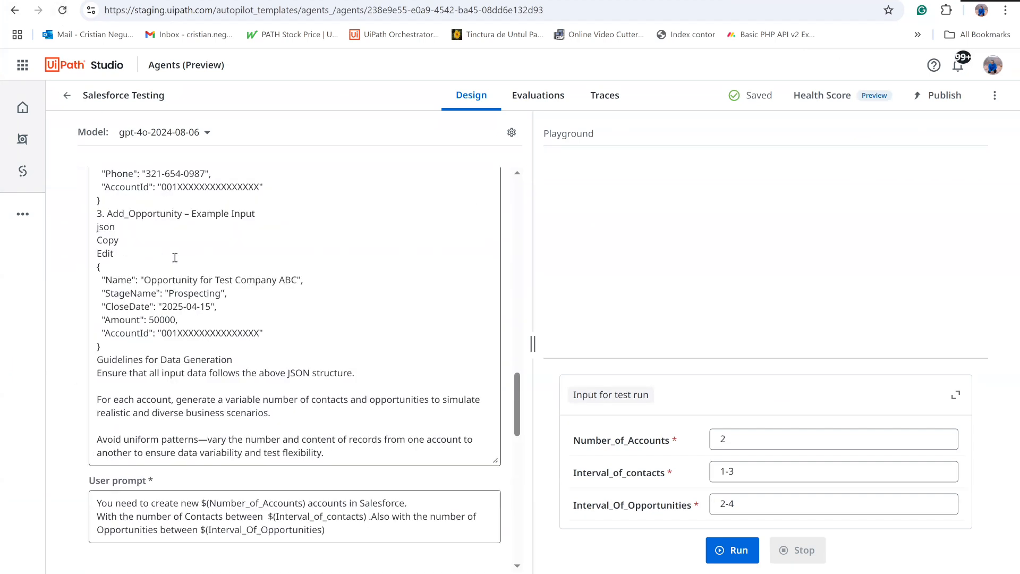
pyautogui.scroll(5, 175, 258)
pyautogui.scroll(-10, 173, 264)
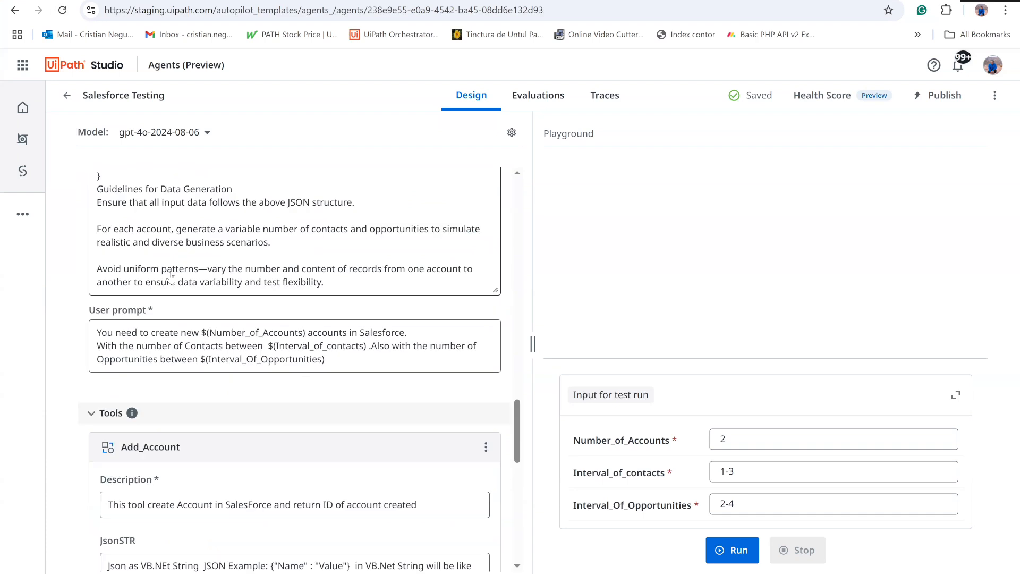
pyautogui.scroll(-6, 172, 264)
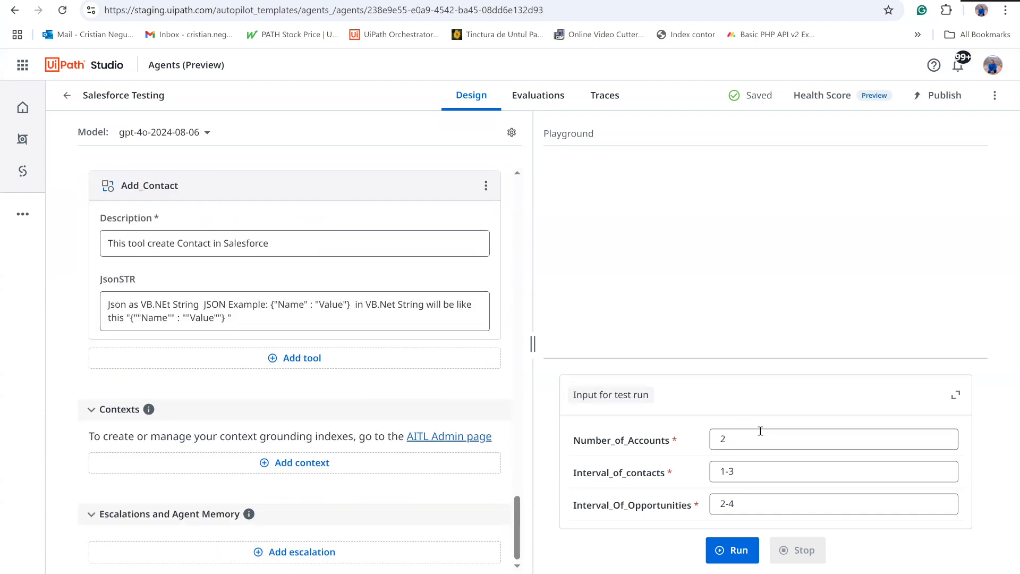
# - Set the test run's Number_of_Accounts to 3 and Interval_of_contacts to 0-3
pyautogui.click(737, 435)
pyautogui.press('BackSpace')
pyautogui.write('3')
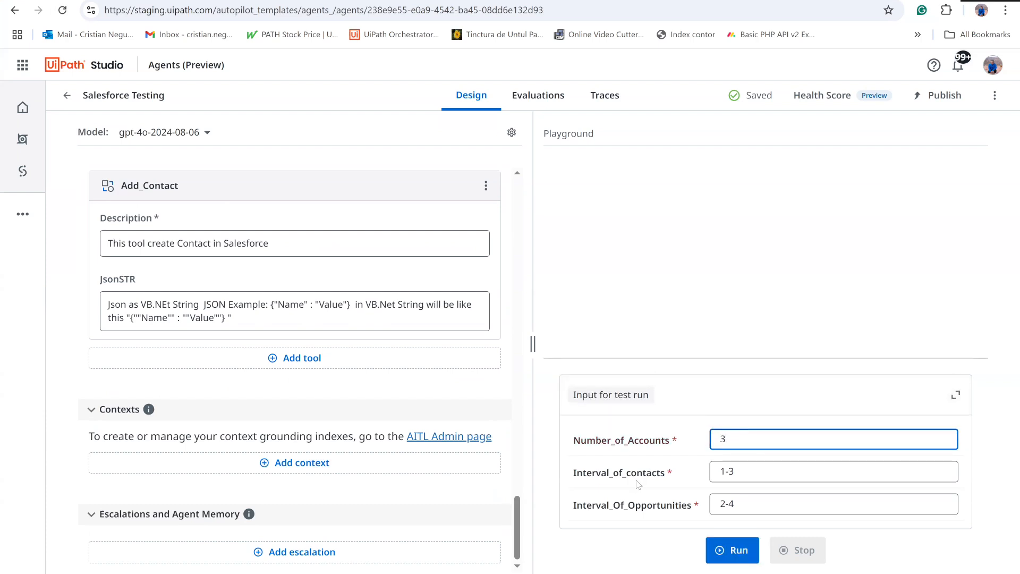
pyautogui.moveTo(610, 473)
pyautogui.click(720, 470)
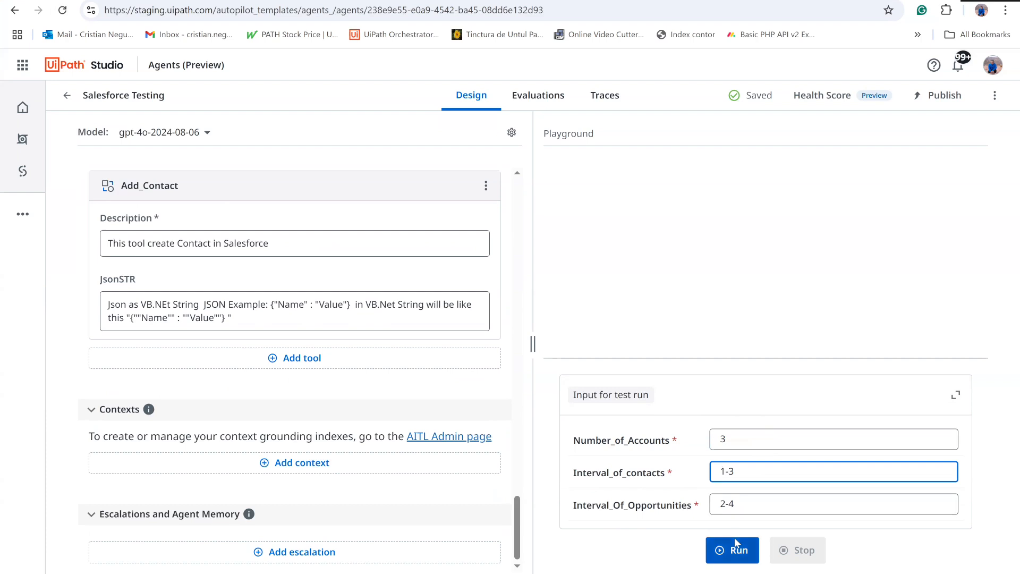
pyautogui.press('Delete')
pyautogui.write('0')
# - Set Interval_Of_Opportunities to 1-4 and start the agent's test run
pyautogui.click(723, 506)
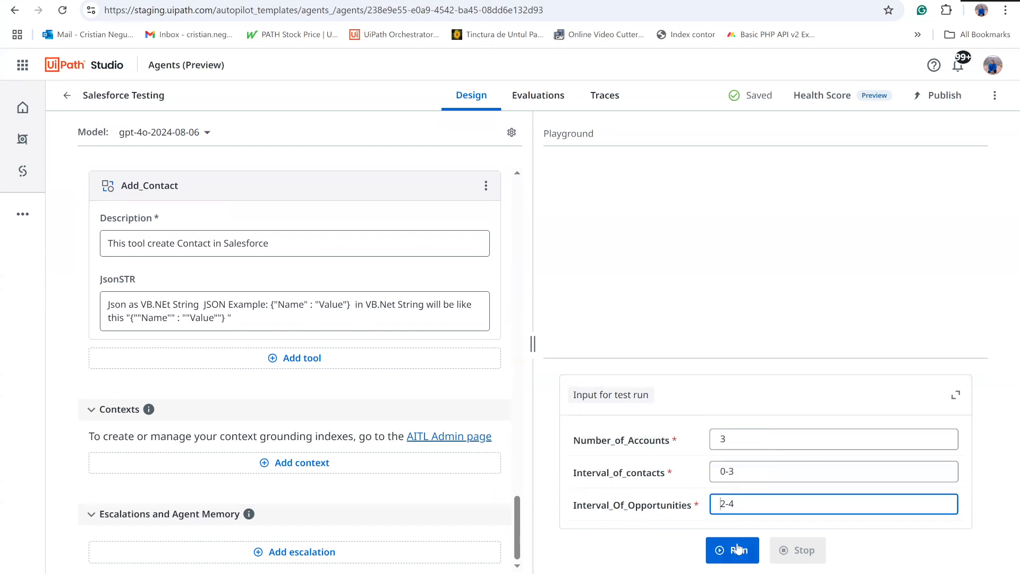
pyautogui.press('Delete')
pyautogui.write('1')
pyautogui.click(729, 552)
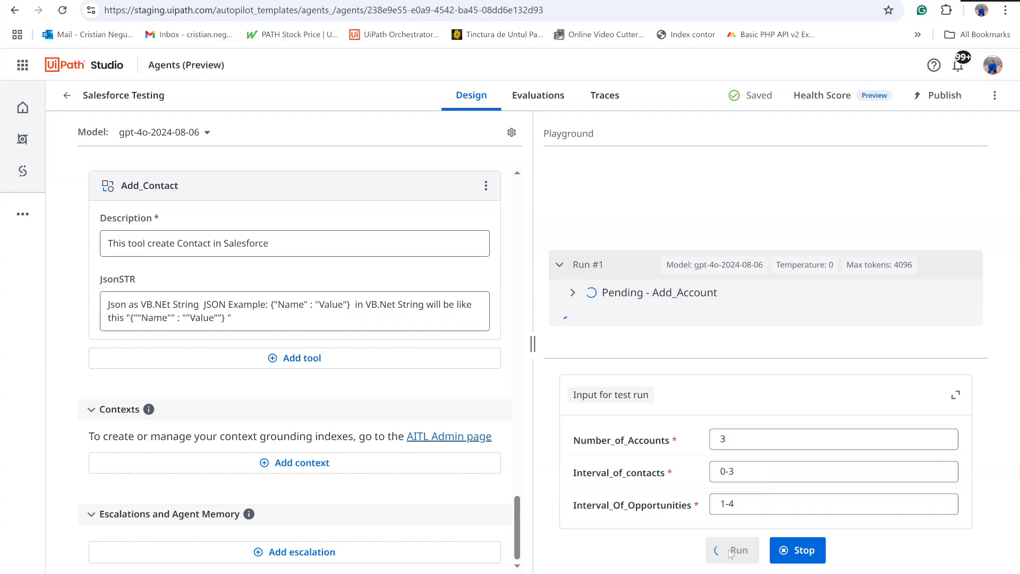
# - Examine the user prompt and the descriptions and JsonSTR inputs of the Add_Account, Add_Opportunity and Add_Contact tools during the run
pyautogui.scroll(8, 190, 256)
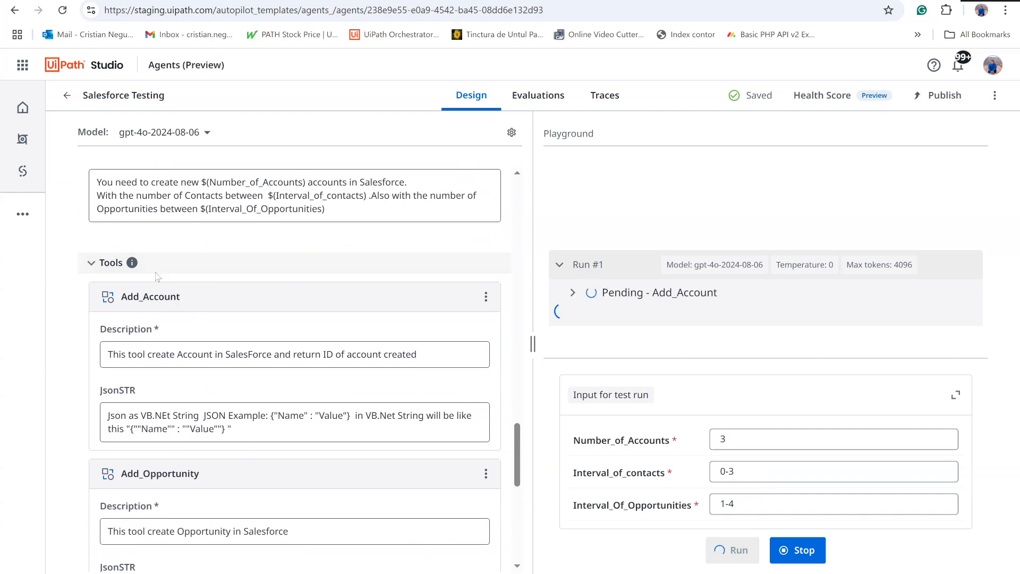
pyautogui.scroll(-3, 241, 417)
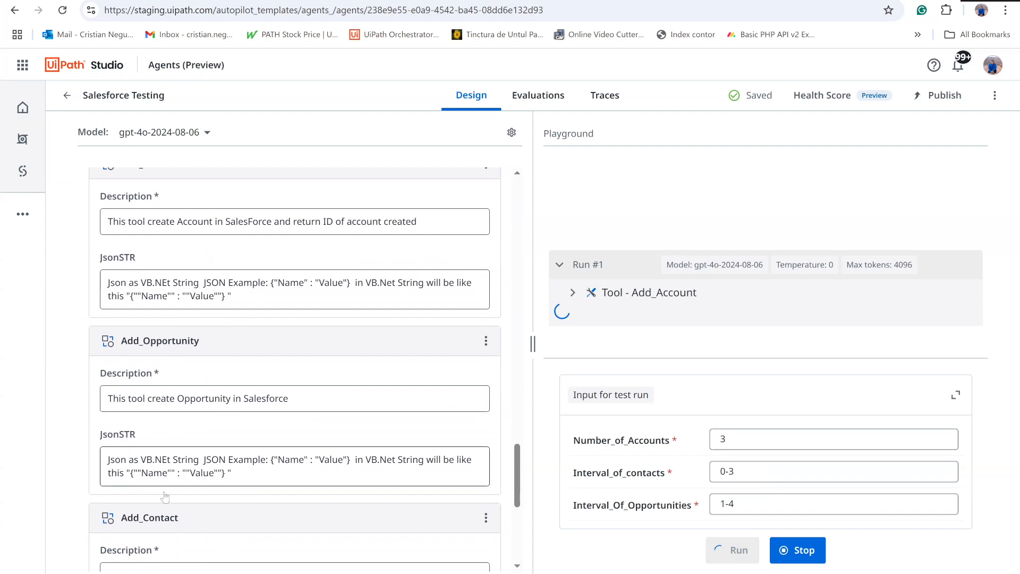
pyautogui.scroll(-5, 158, 496)
pyautogui.scroll(8, 159, 492)
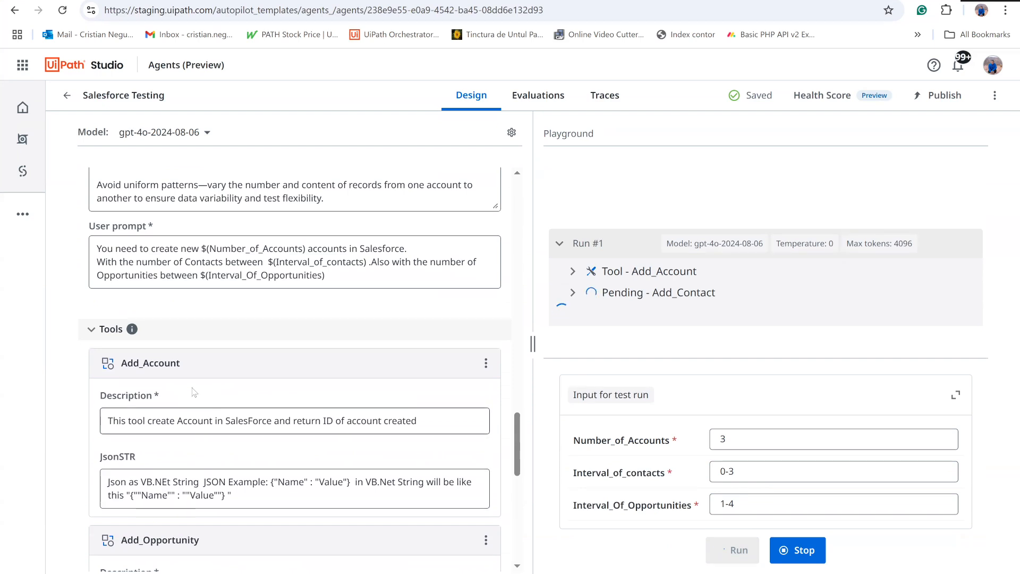
pyautogui.scroll(-1, 218, 447)
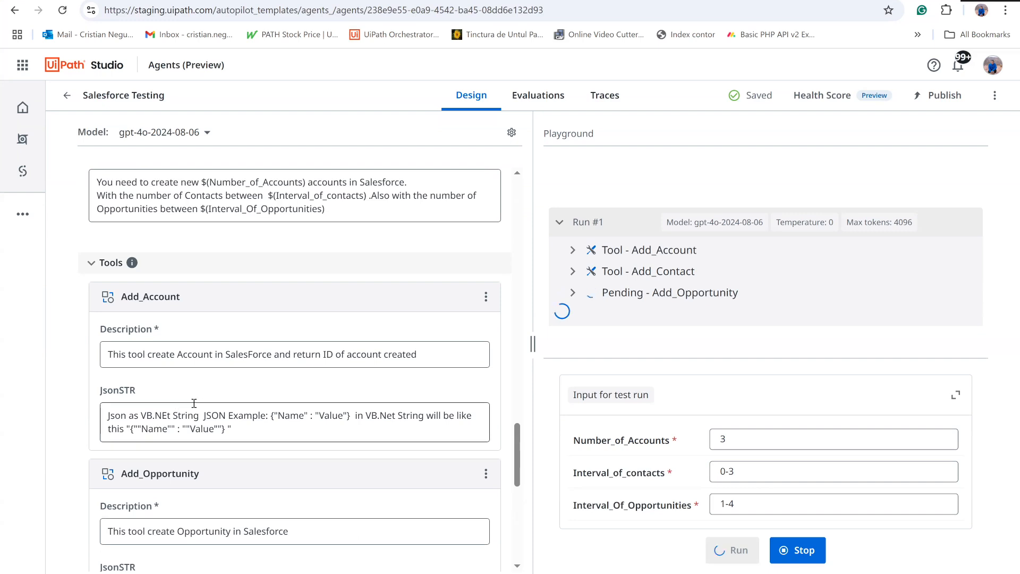
pyautogui.scroll(-3, 278, 419)
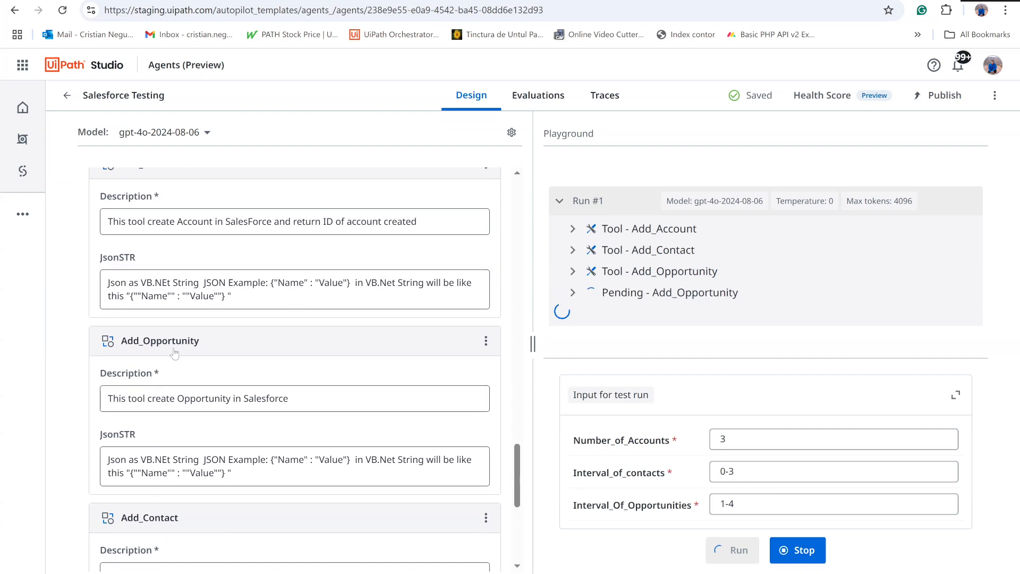
pyautogui.scroll(3, 153, 274)
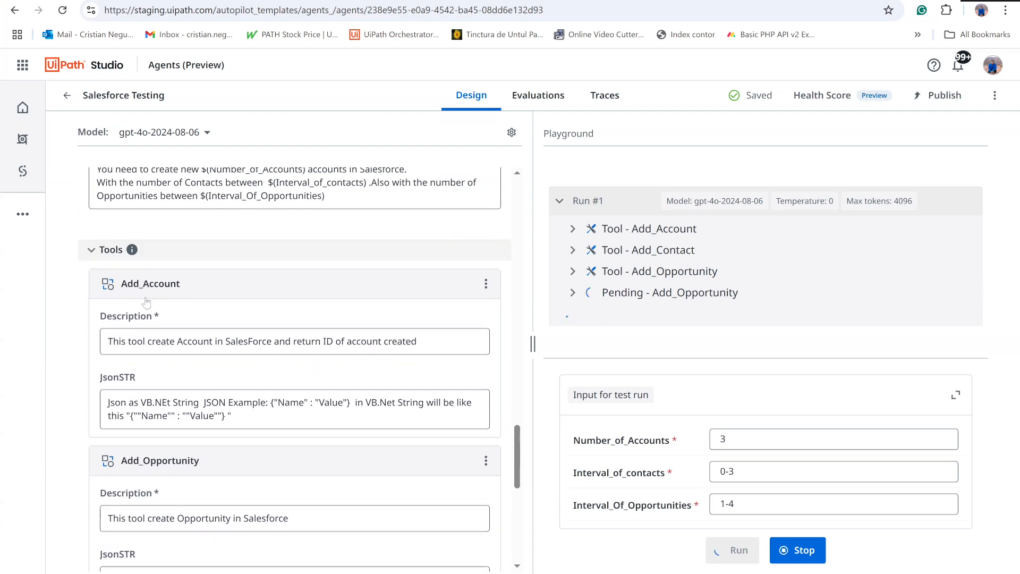
pyautogui.scroll(-3, 141, 282)
pyautogui.scroll(-2, 226, 460)
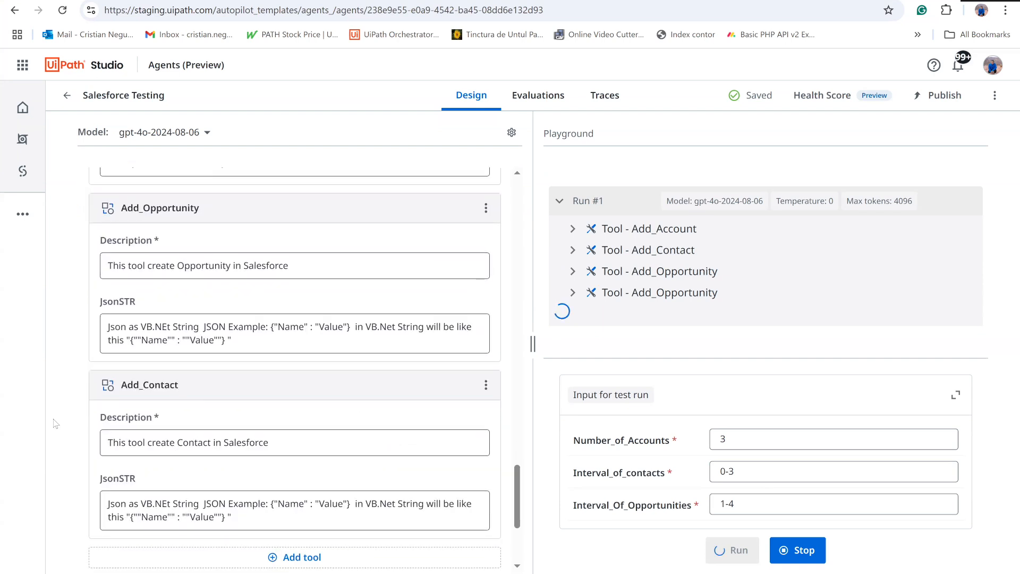
pyautogui.scroll(4, 226, 517)
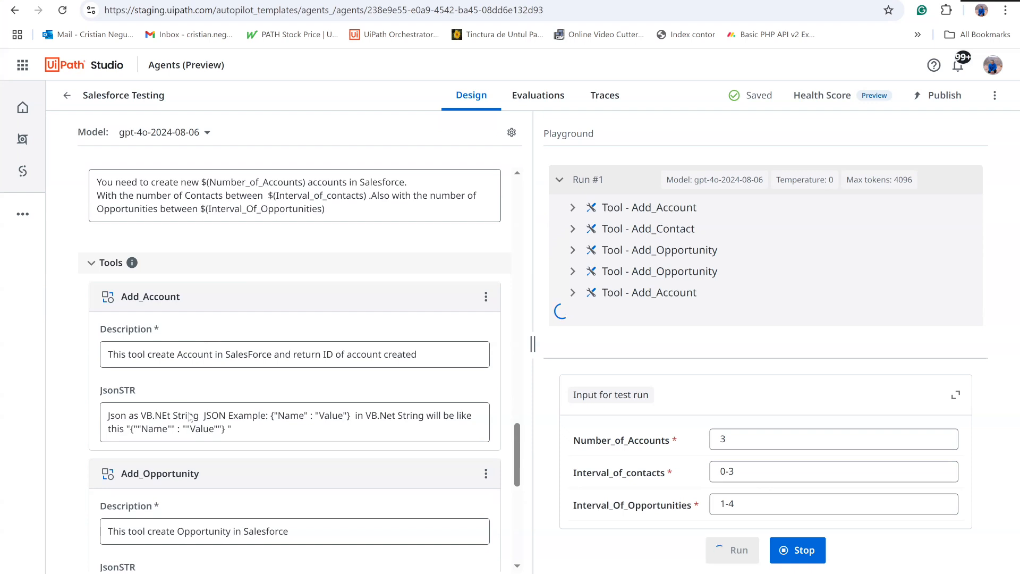
pyautogui.scroll(-3, 191, 417)
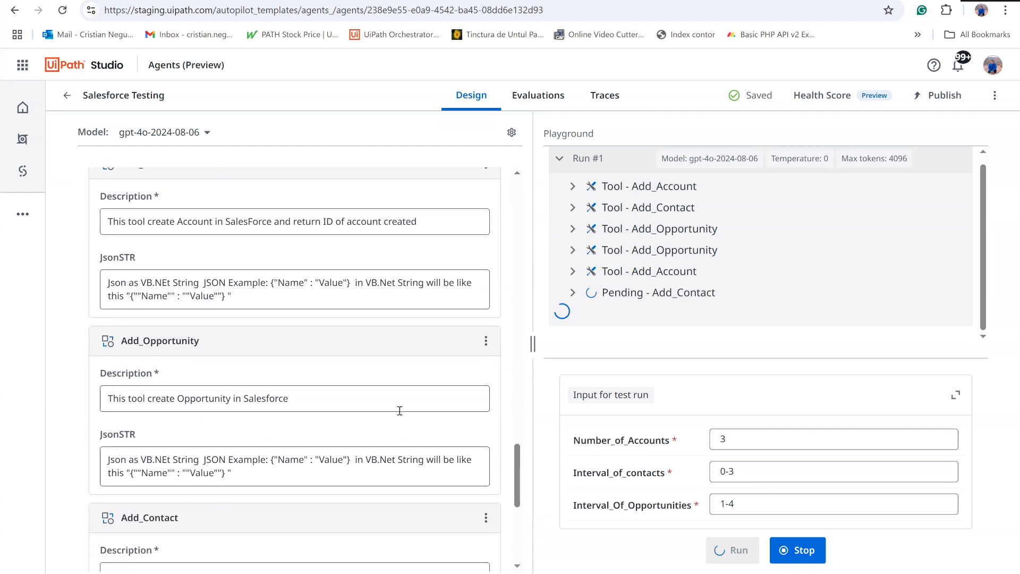
pyautogui.scroll(3, 398, 409)
pyautogui.scroll(1, 716, 230)
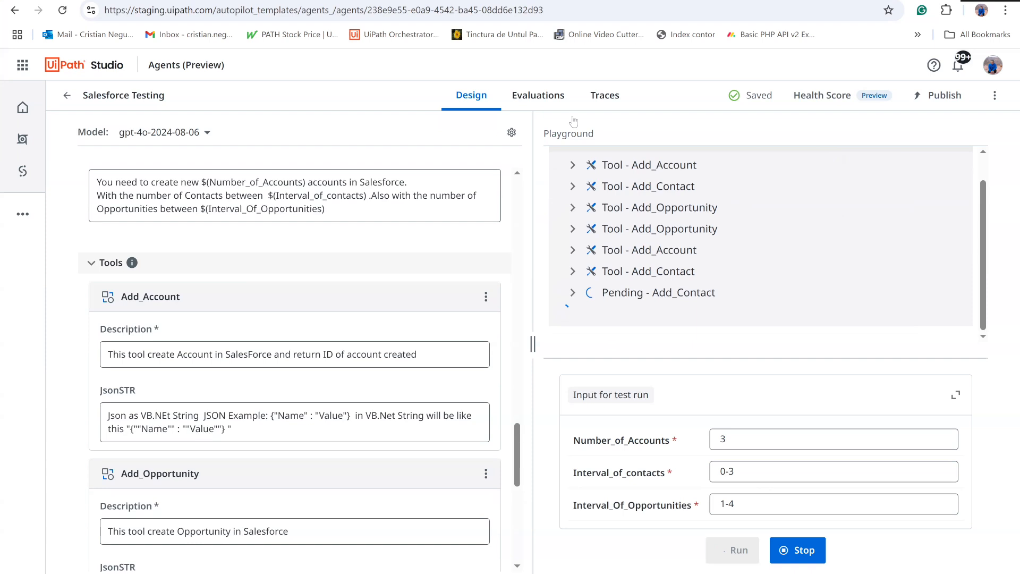
# - Switch to Salesforce, reload the Recently Viewed accounts list to check for new accounts, and return to the UiPath agent
pyautogui.click(595, 1)
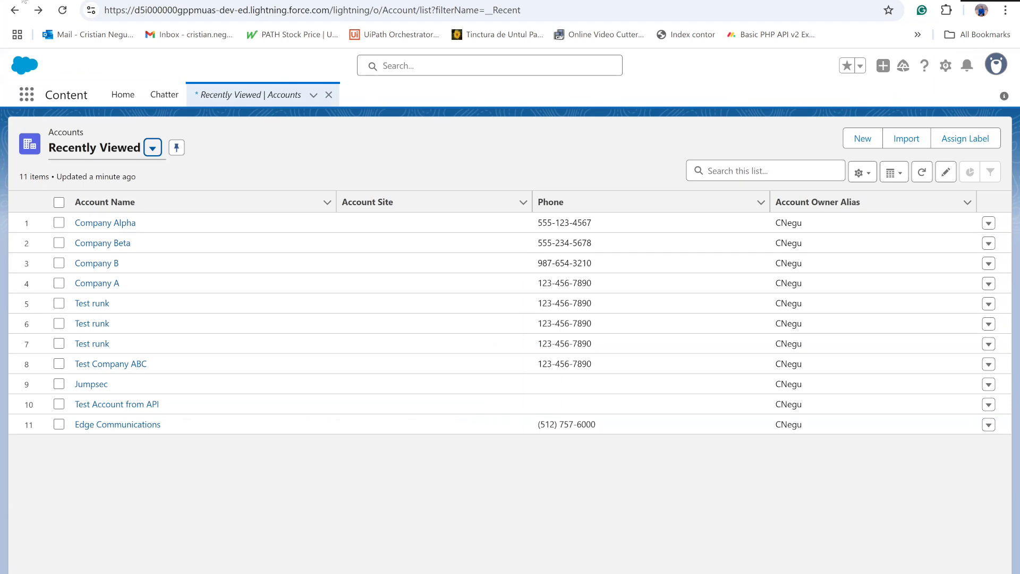
pyautogui.click(64, 14)
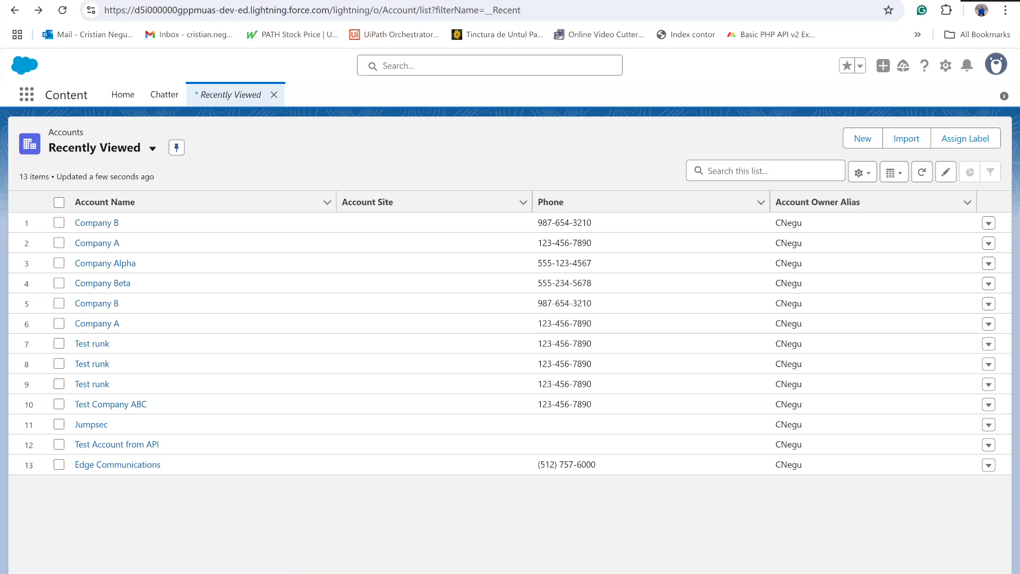
pyautogui.click(130, 1)
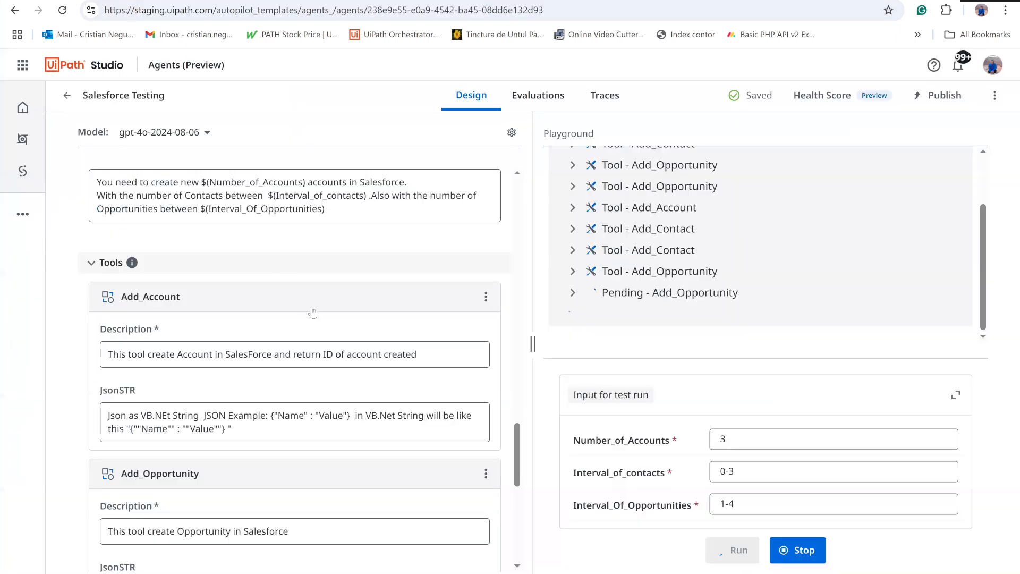
# - Review the agent's name, description, system prompt and user prompt, and check the description of the Interval_of_contacts input
pyautogui.scroll(10, 311, 312)
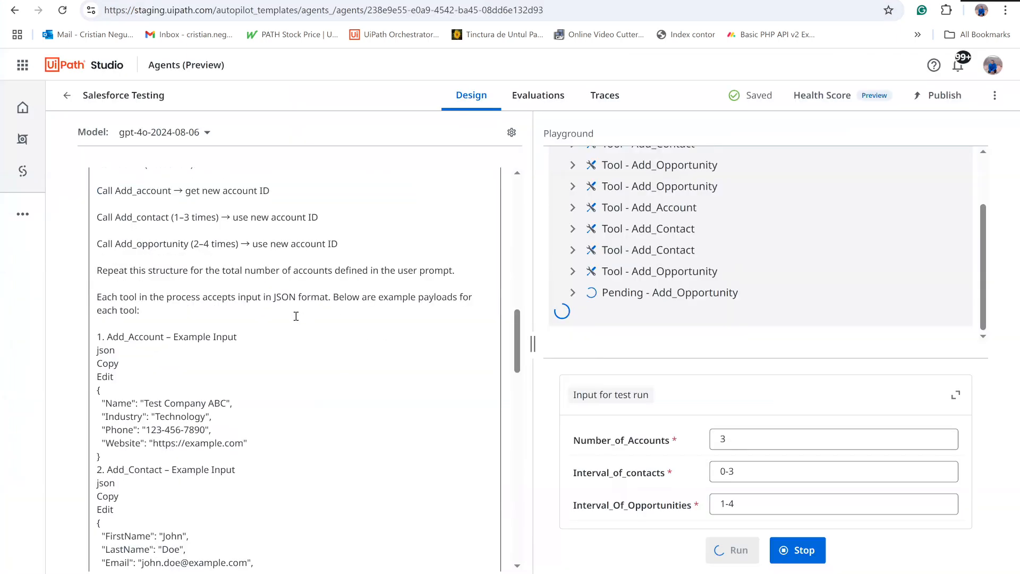
pyautogui.scroll(7, 296, 317)
pyautogui.scroll(8, 295, 316)
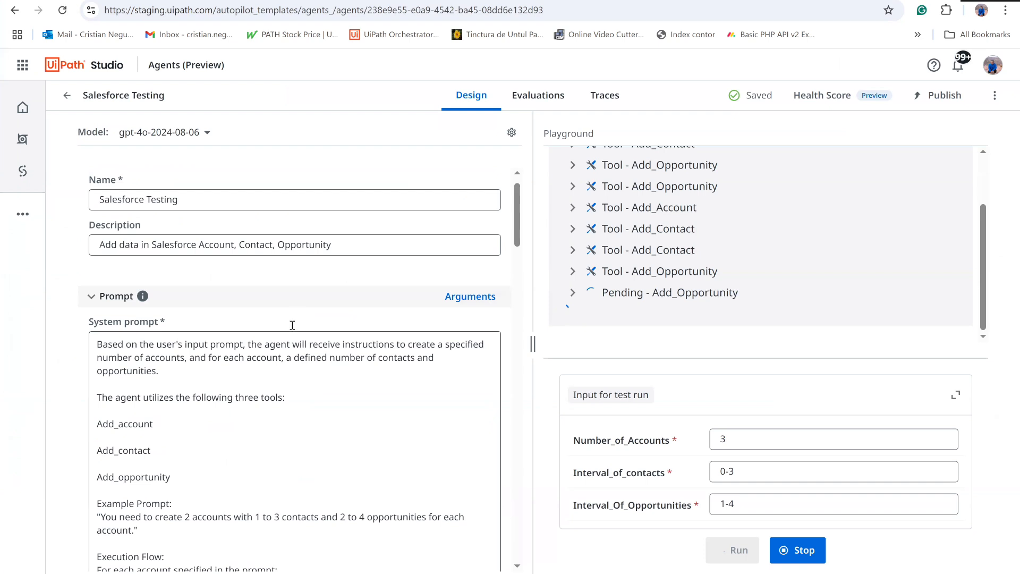
pyautogui.scroll(-11, 287, 297)
pyautogui.scroll(-15, 282, 292)
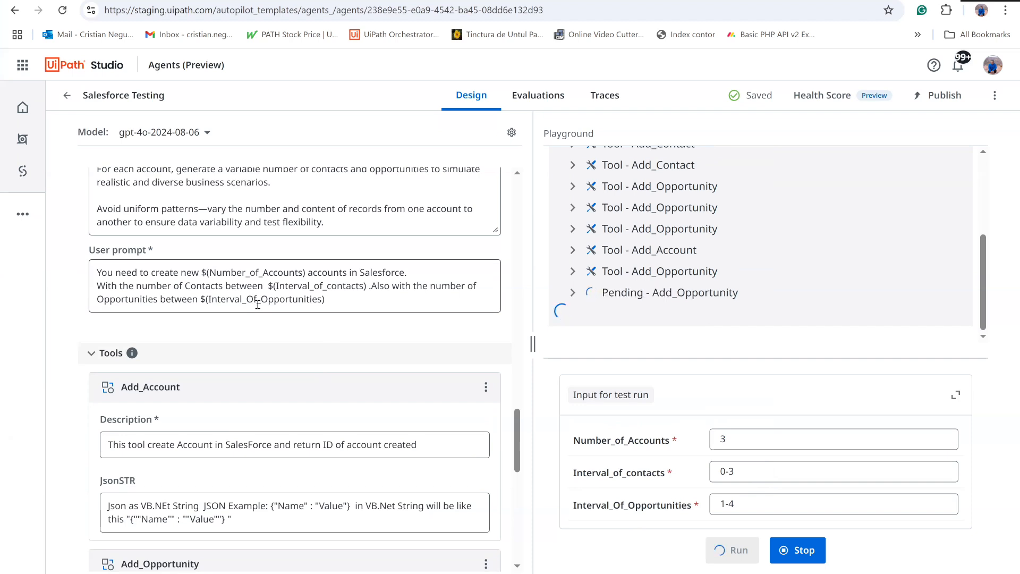
pyautogui.moveTo(615, 481)
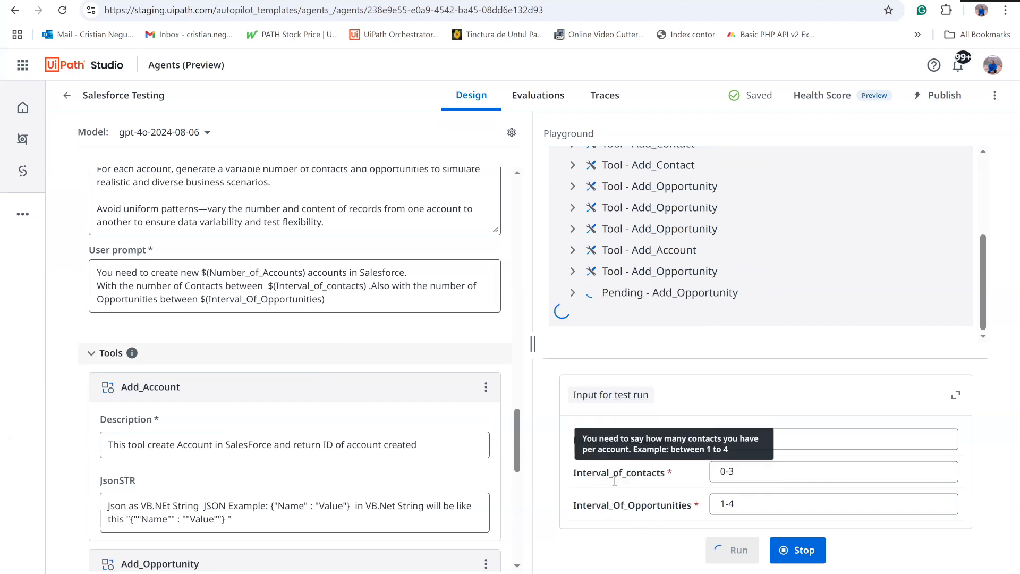
# - Read the system prompt's tool list, example prompt, execution flow and example execution, and look back through the run's tool calls
pyautogui.scroll(1, 366, 326)
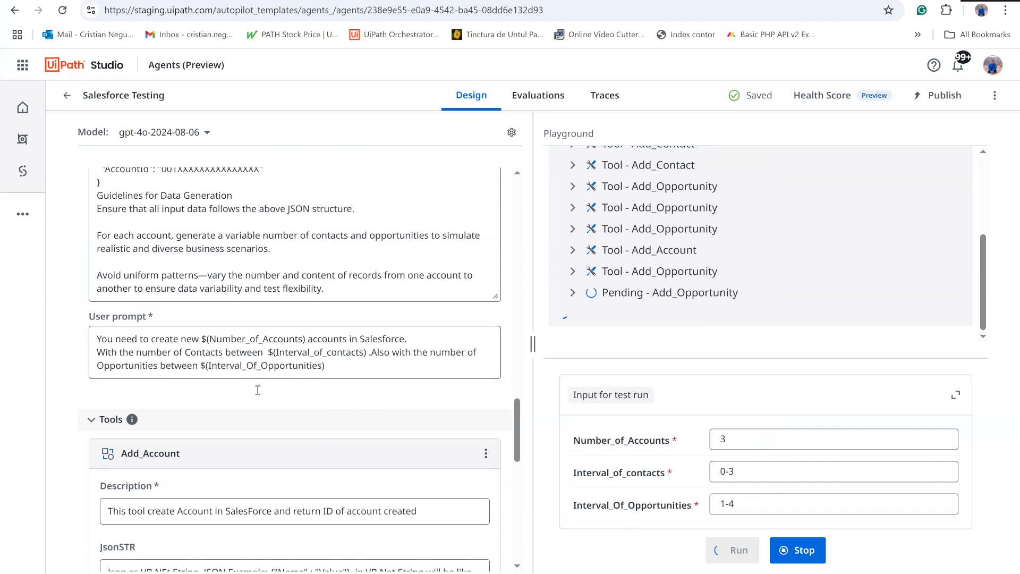
pyautogui.scroll(15, 258, 390)
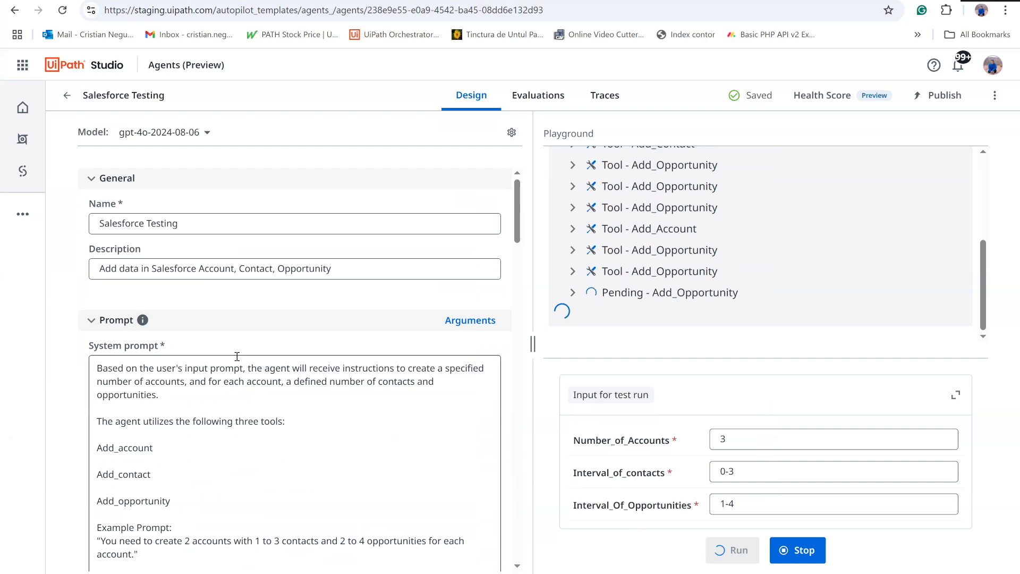
pyautogui.scroll(-1, 228, 297)
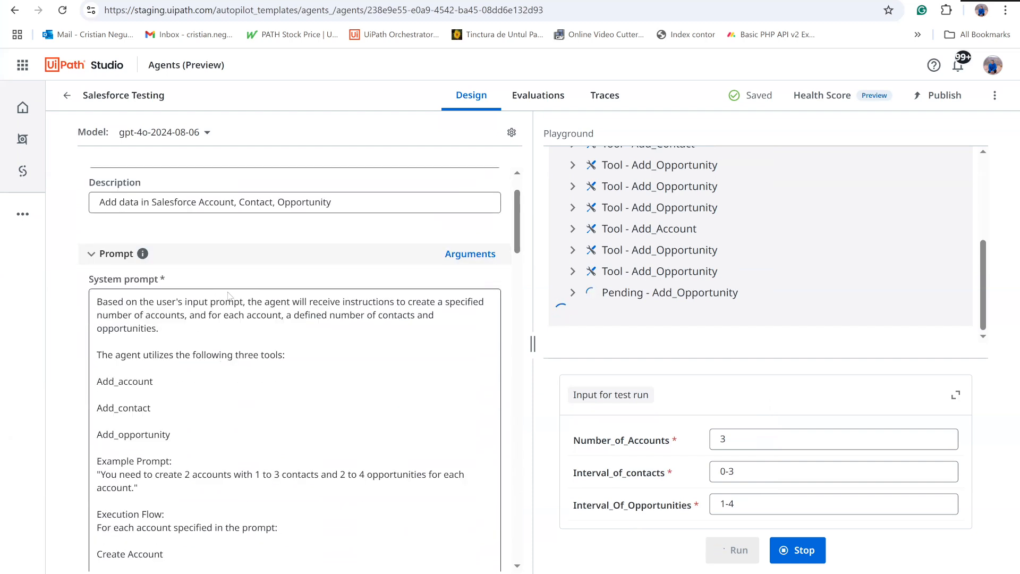
pyautogui.scroll(-1, 228, 329)
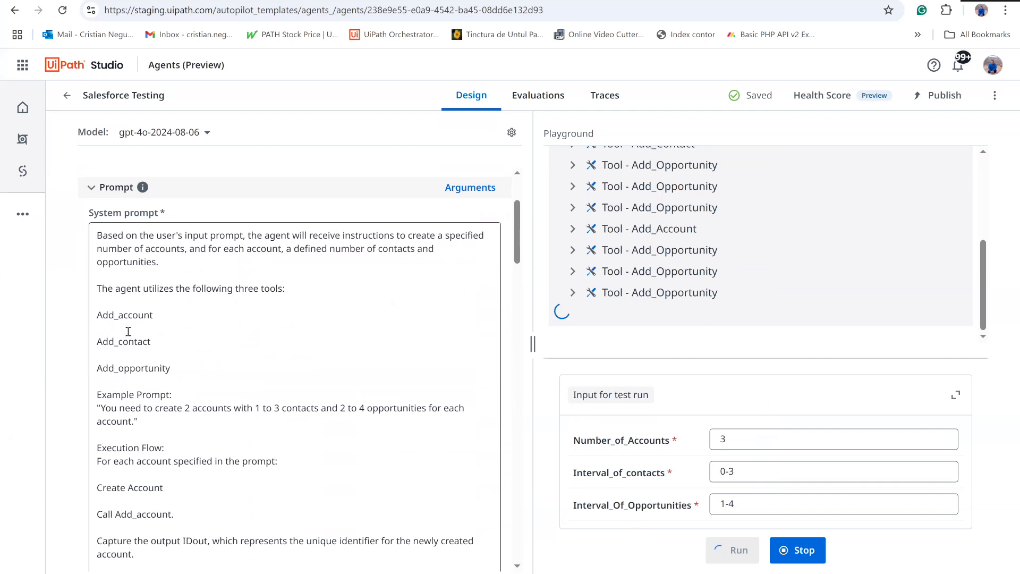
pyautogui.scroll(-3, 154, 383)
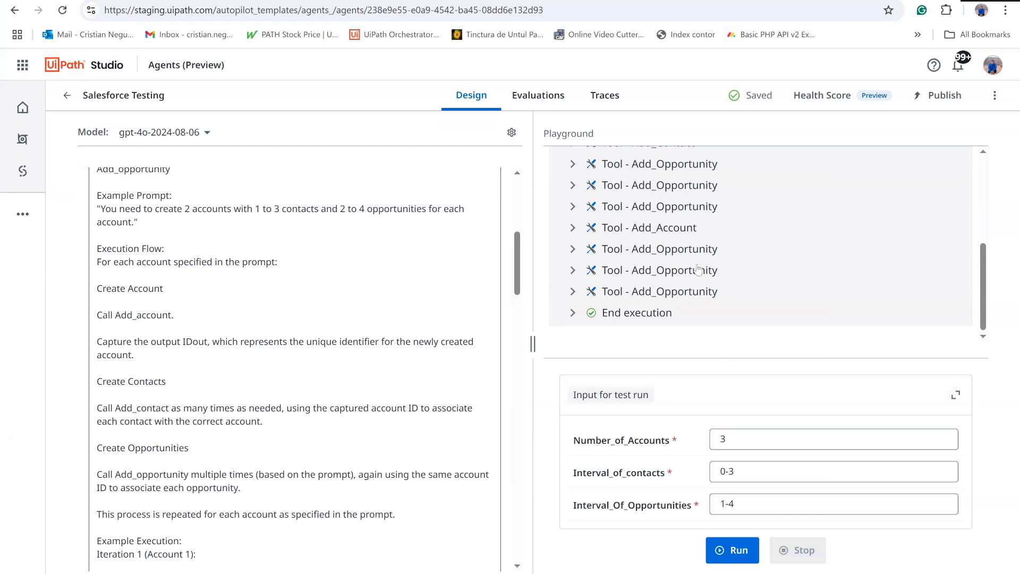
pyautogui.scroll(2, 701, 273)
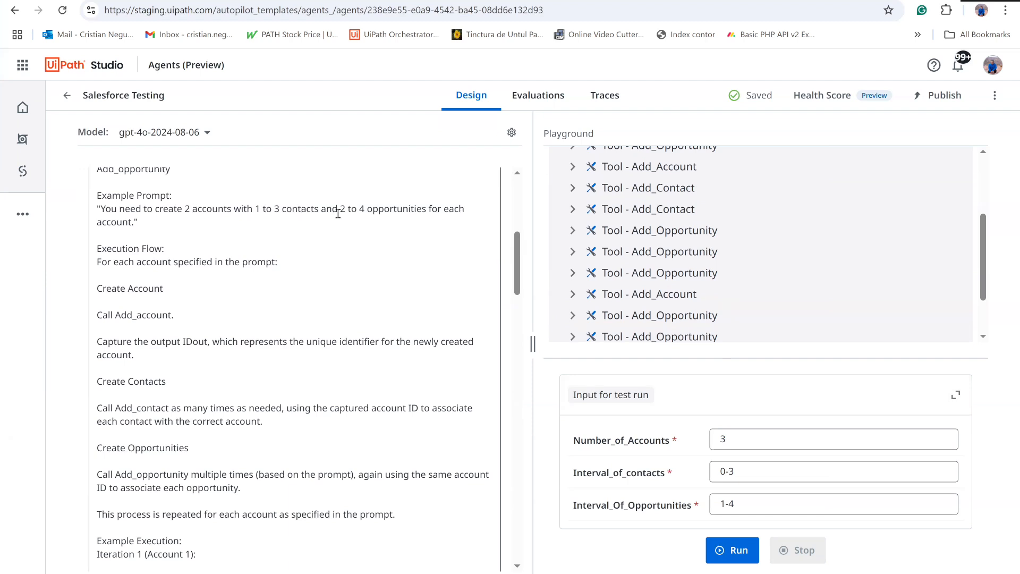
pyautogui.scroll(-1, 191, 264)
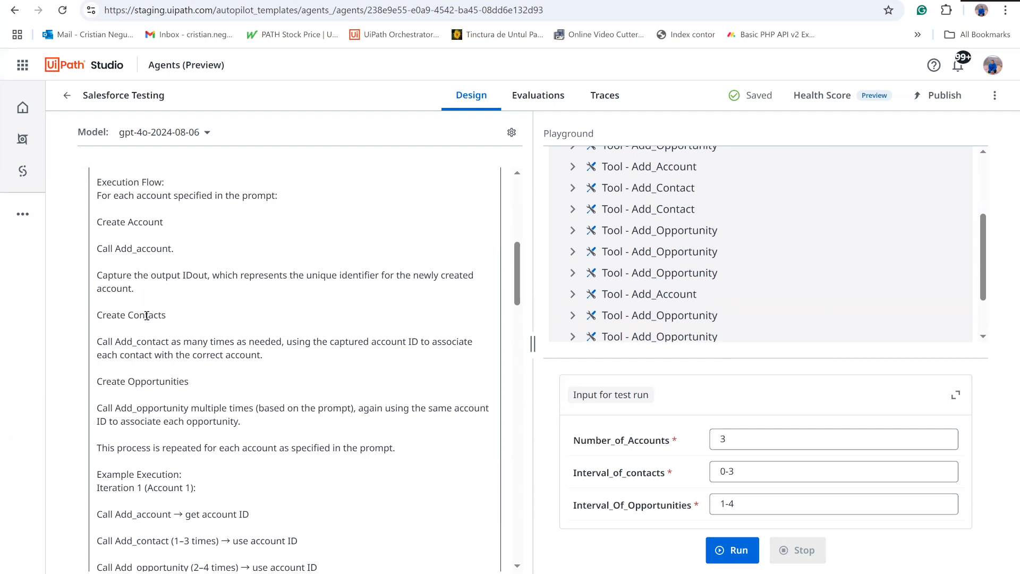
pyautogui.scroll(-2, 256, 440)
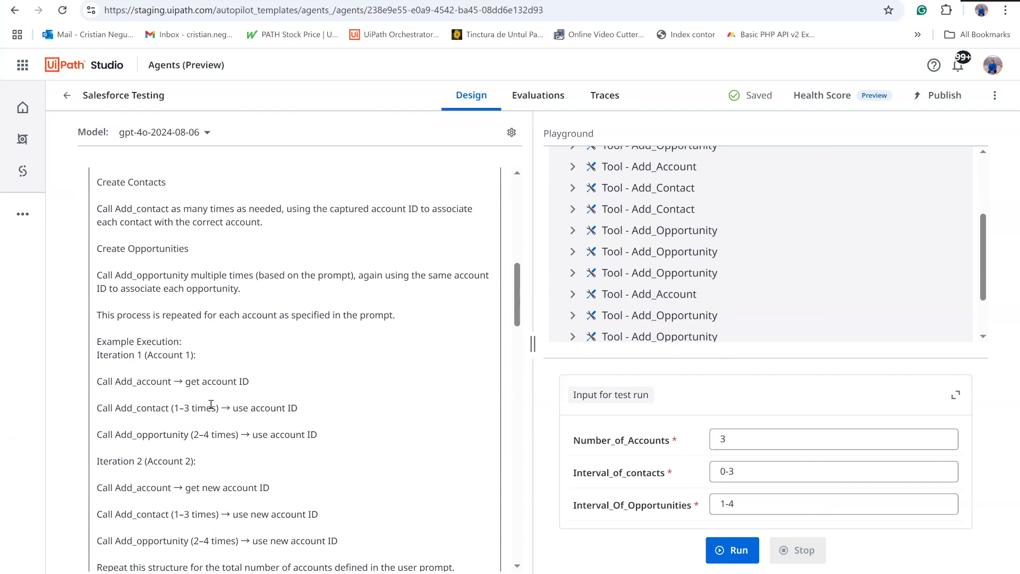
# - Read the system prompt's example execution, JSON example inputs for the three tools, data generation guidelines and the user prompt
pyautogui.scroll(-1, 187, 365)
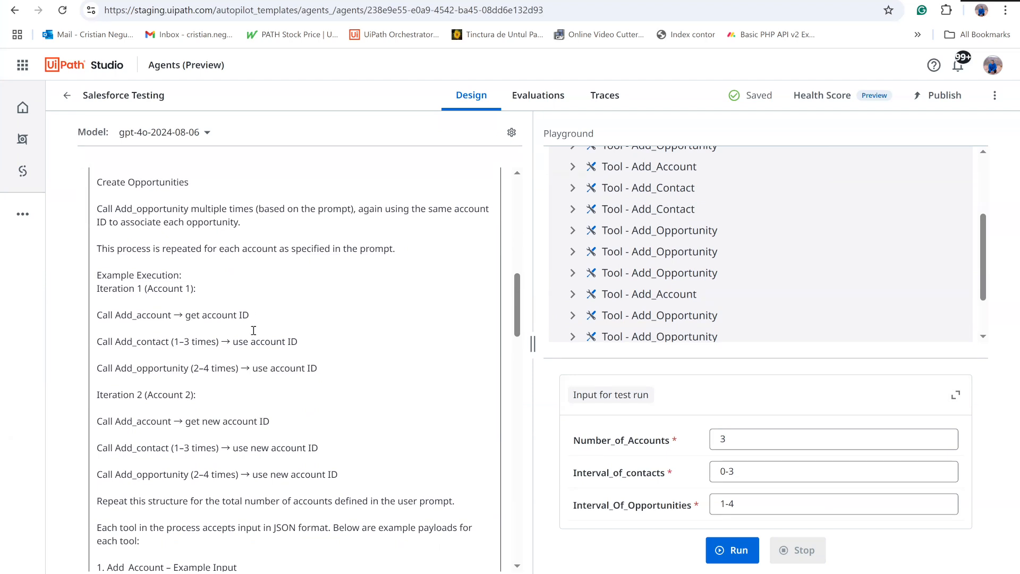
pyautogui.scroll(-1, 269, 333)
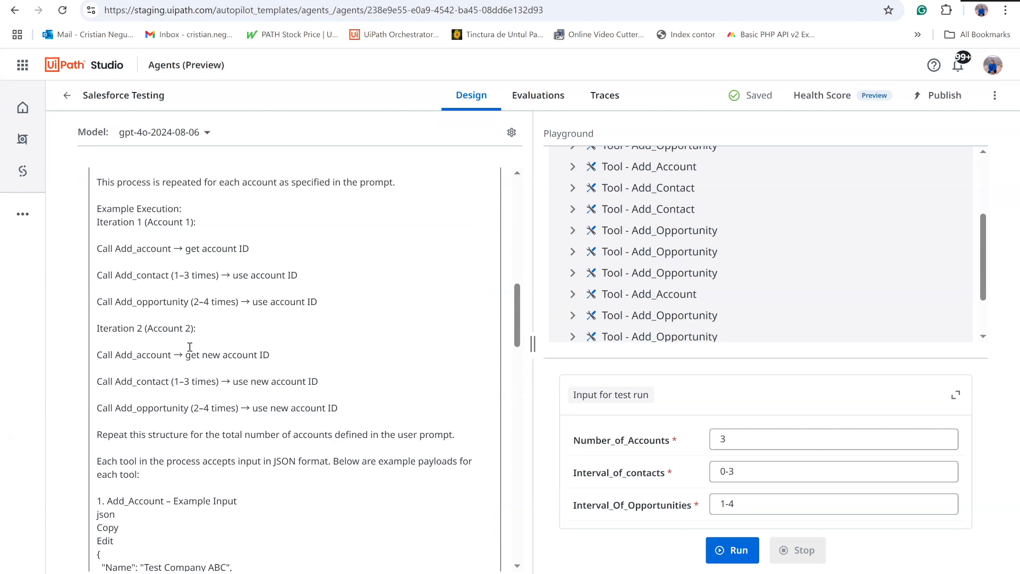
pyautogui.scroll(-1, 242, 394)
pyautogui.scroll(-2, 240, 392)
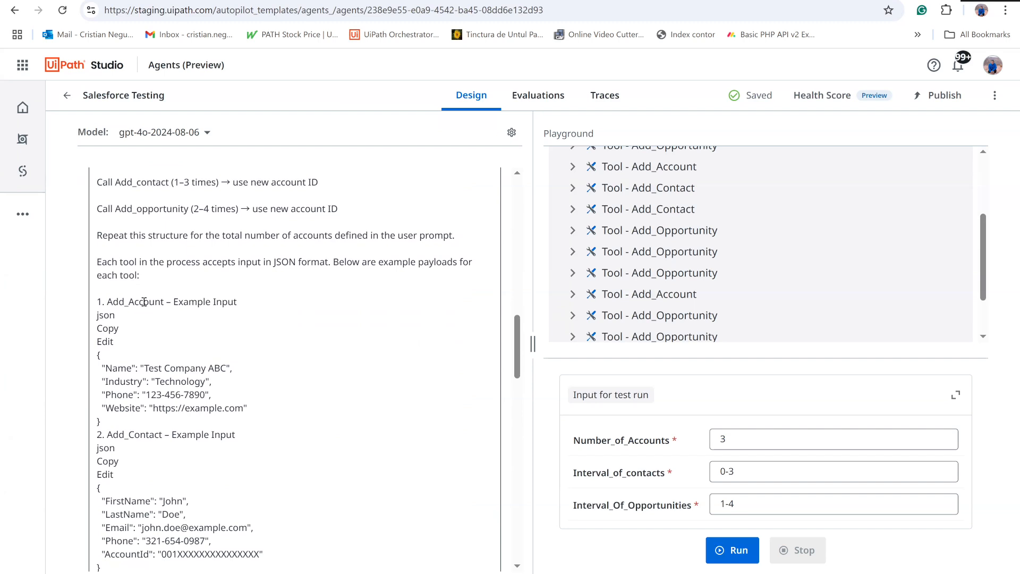
pyautogui.scroll(-1, 144, 301)
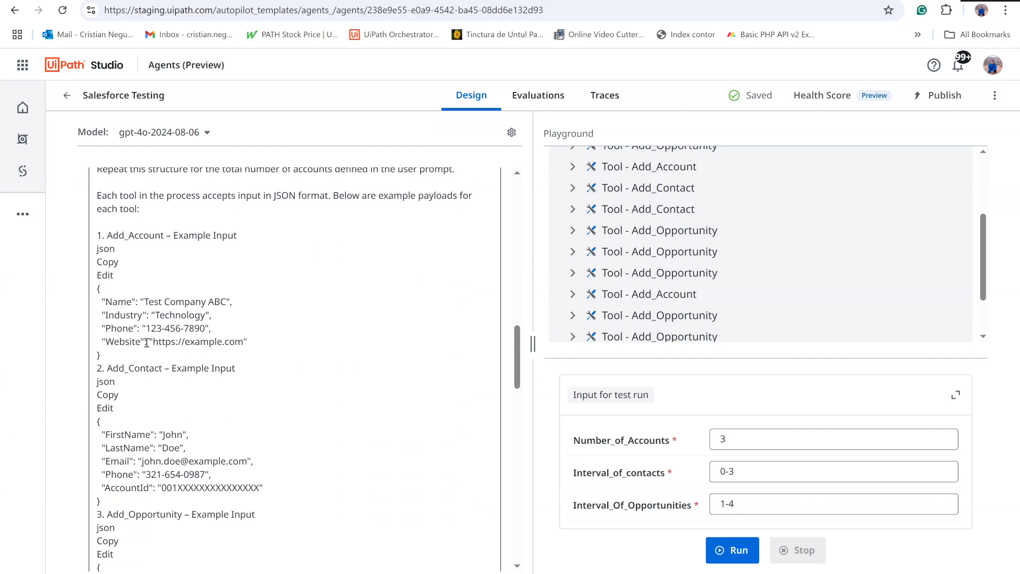
pyautogui.scroll(-2, 147, 343)
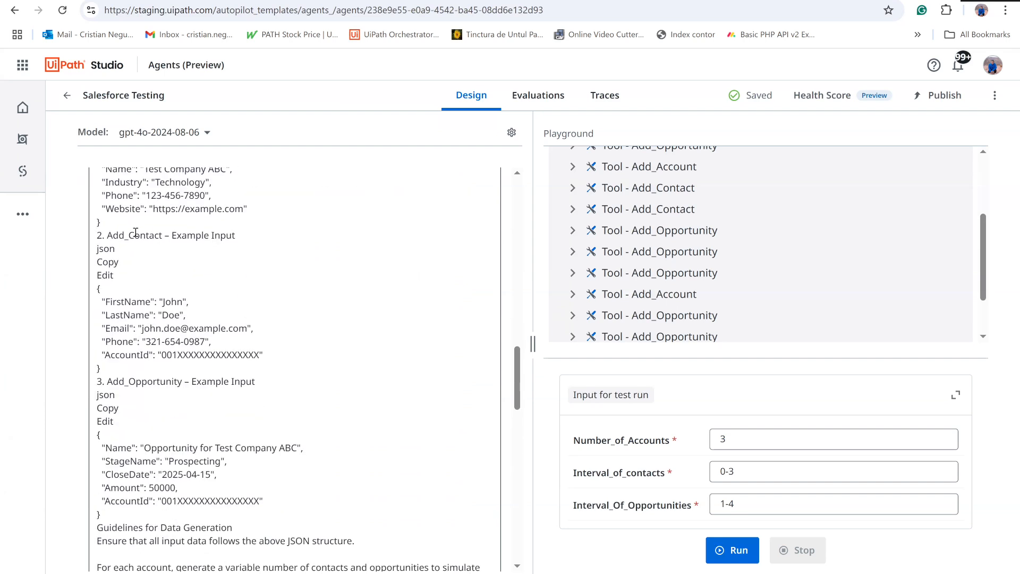
pyautogui.scroll(2, 142, 250)
pyautogui.scroll(-2, 144, 305)
pyautogui.scroll(-2, 177, 383)
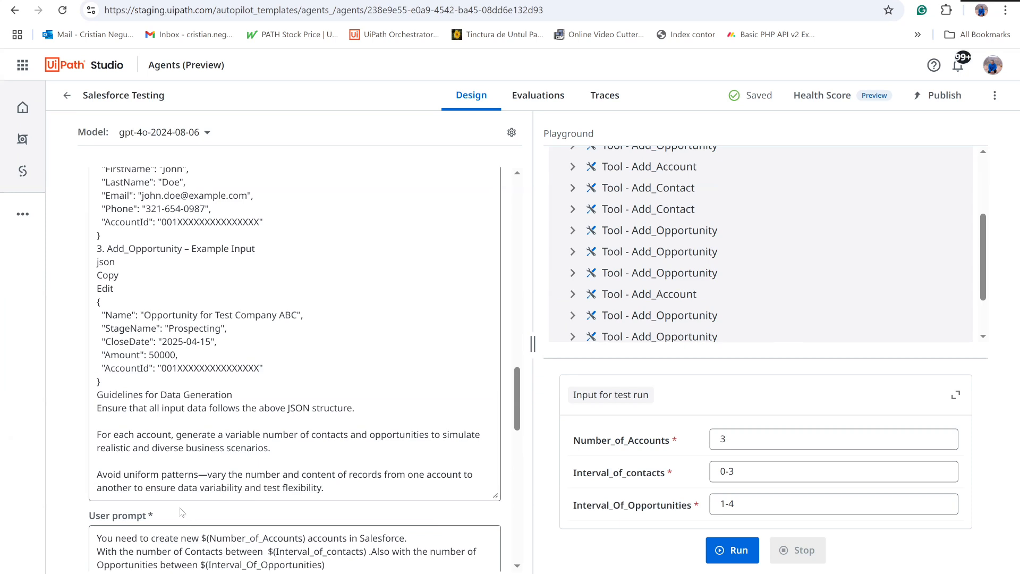
pyautogui.scroll(-1, 170, 467)
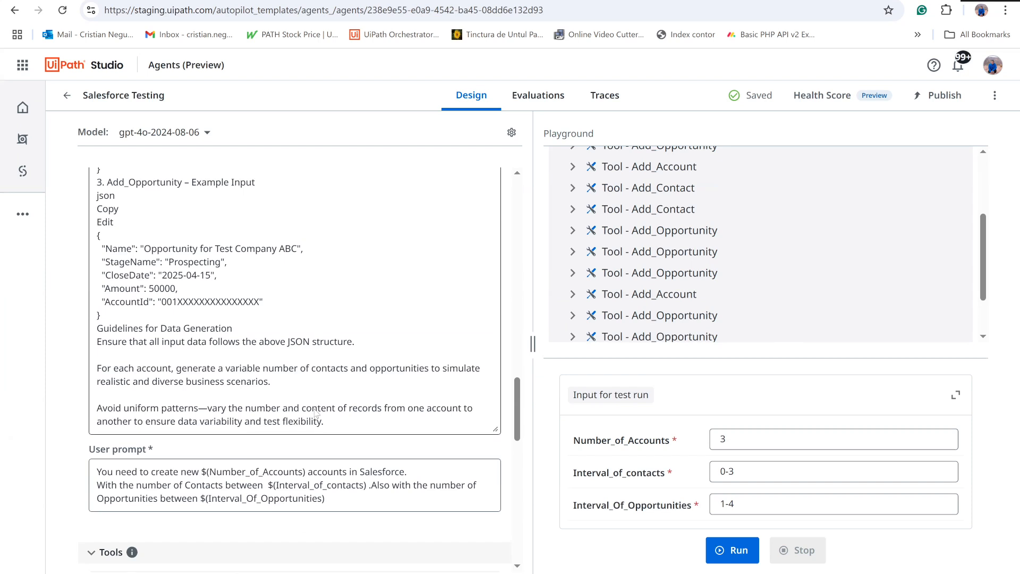
# - Review the sequence of tool calls in Run #1 from the first Add_Account call to End execution
pyautogui.scroll(5, 617, 232)
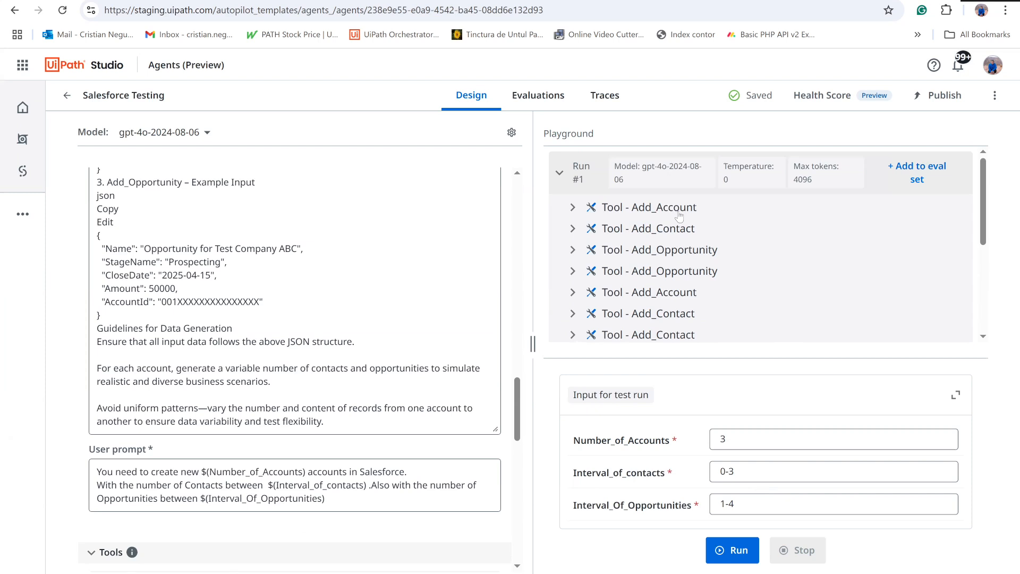
pyautogui.scroll(-3, 693, 235)
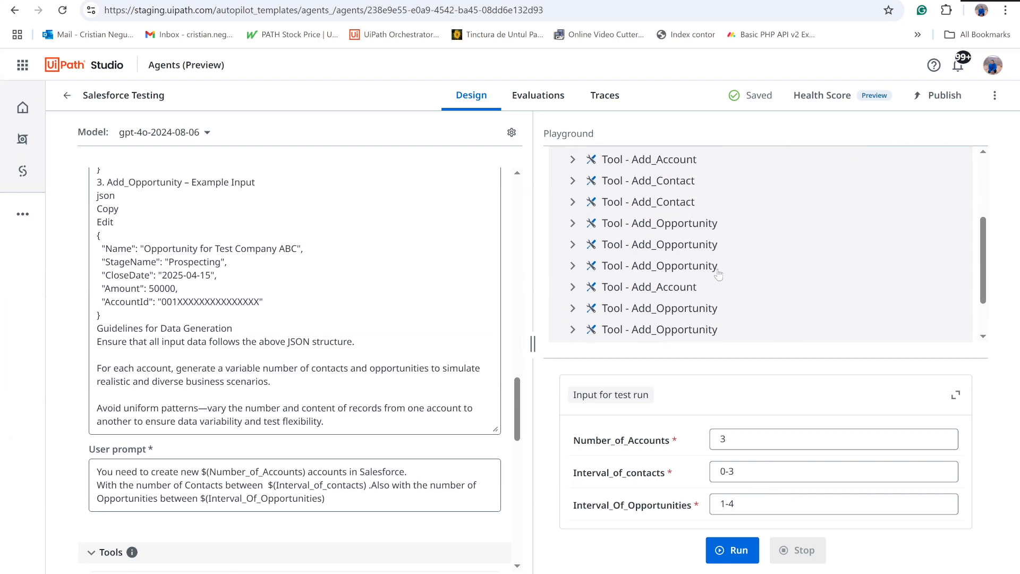
pyautogui.scroll(-2, 718, 273)
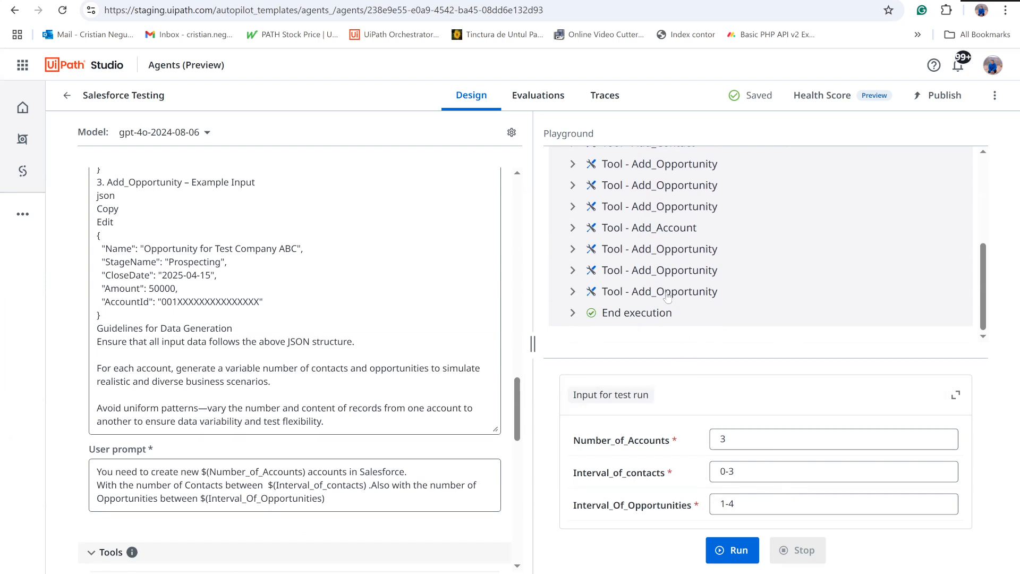
# - Switch to Salesforce, reload the Recently Viewed accounts list, and check the new Company A account's contacts and opportunities
pyautogui.click(414, 0)
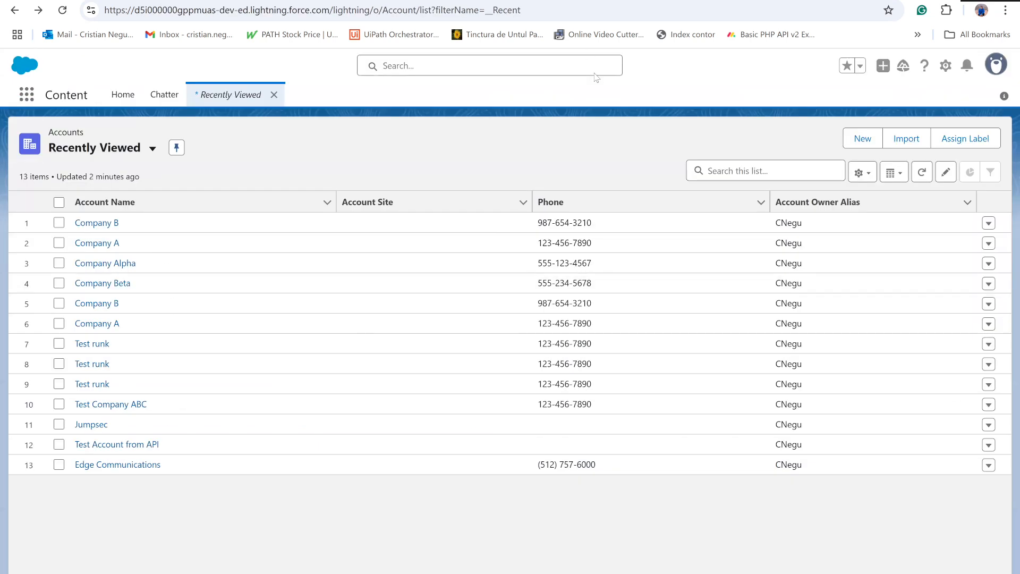
pyautogui.click(62, 13)
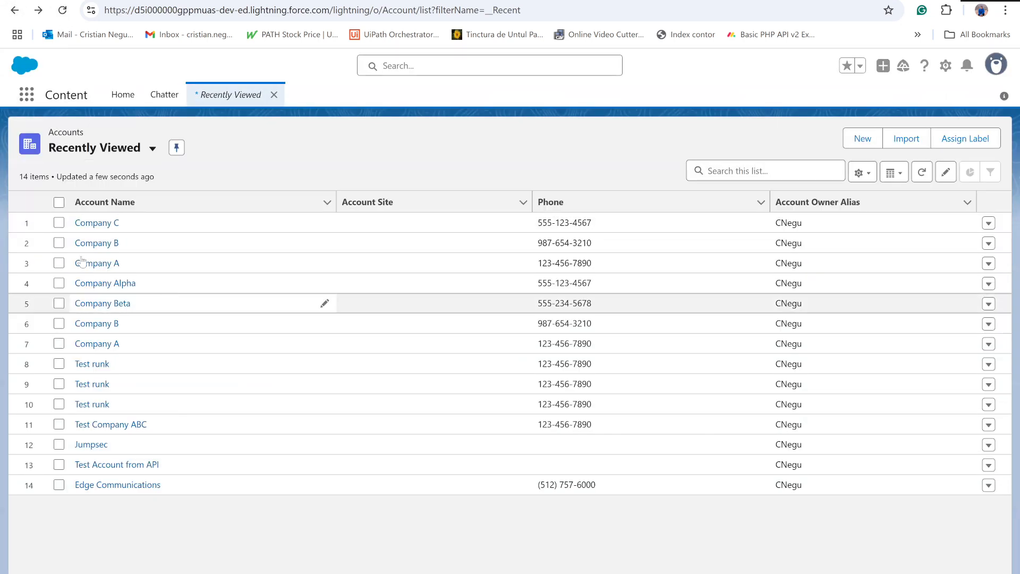
pyautogui.click(105, 271)
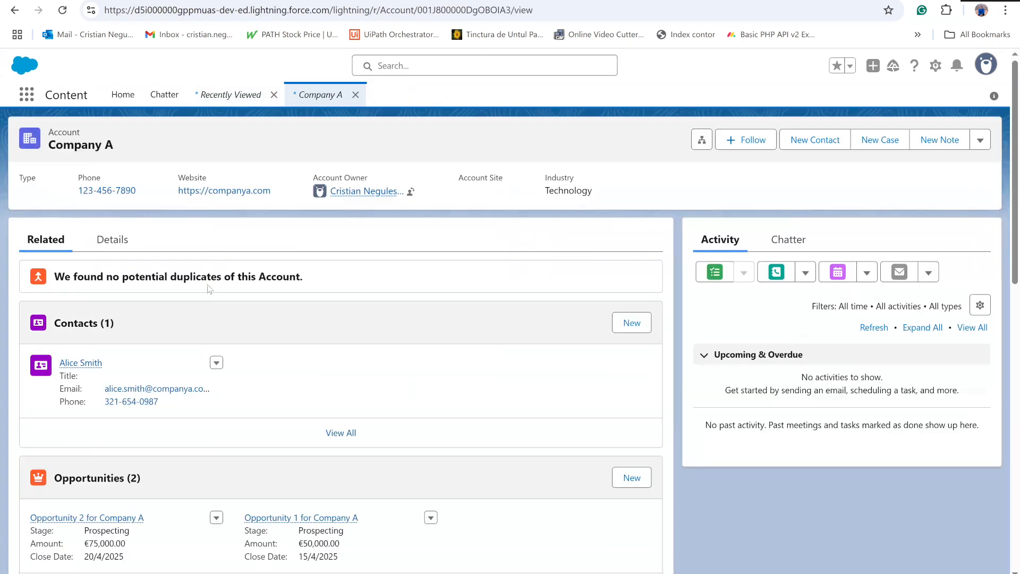
pyautogui.scroll(-2, 209, 288)
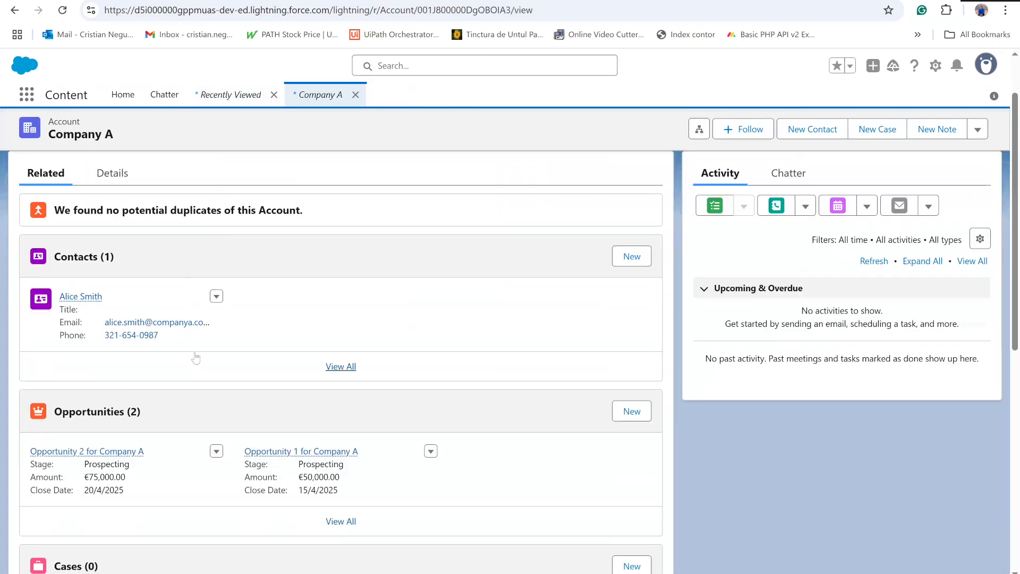
pyautogui.moveTo(80, 296)
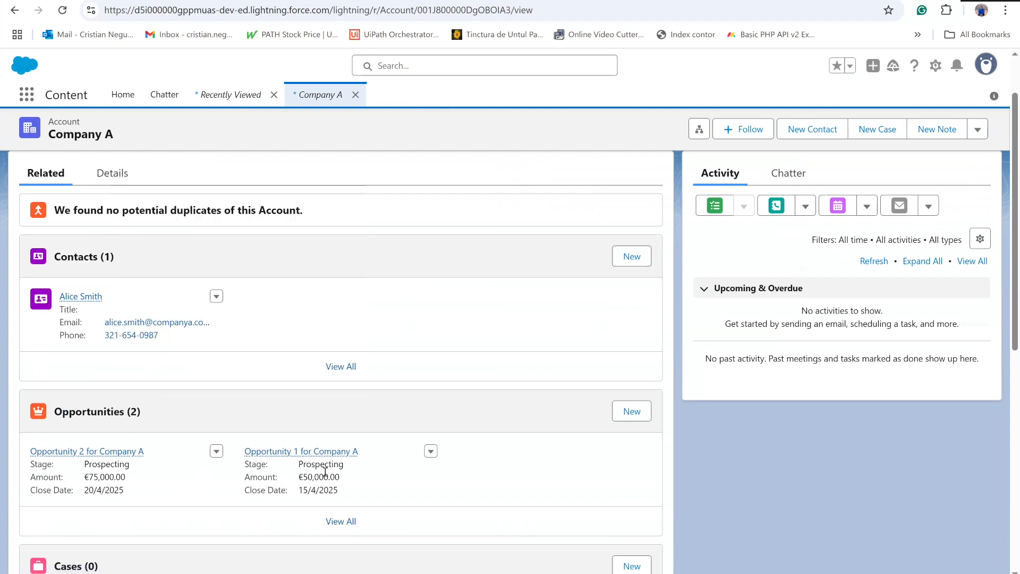
pyautogui.moveTo(298, 452)
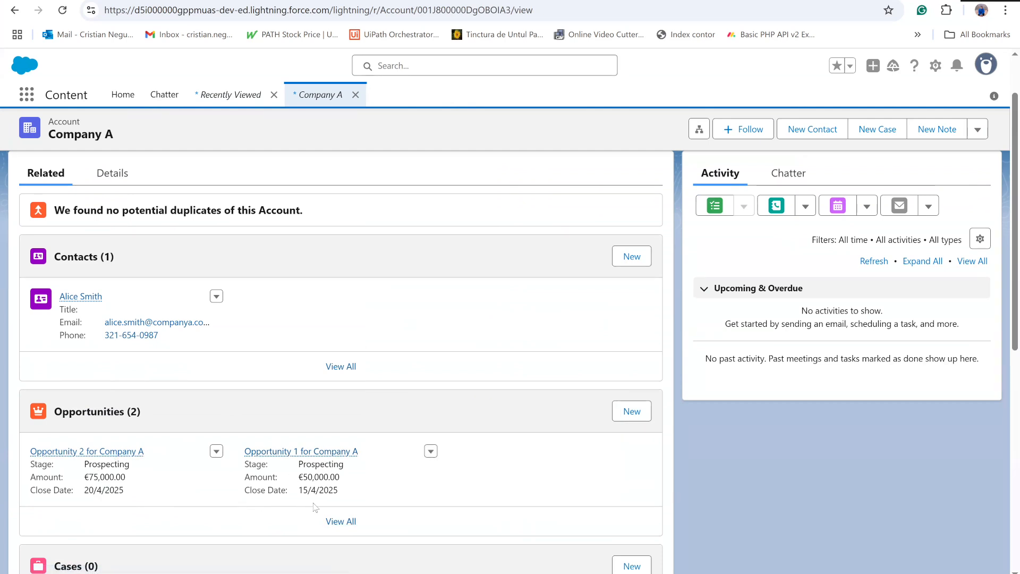
# - Return to the accounts list and check the contacts and opportunities of the new Company B account
pyautogui.click(14, 10)
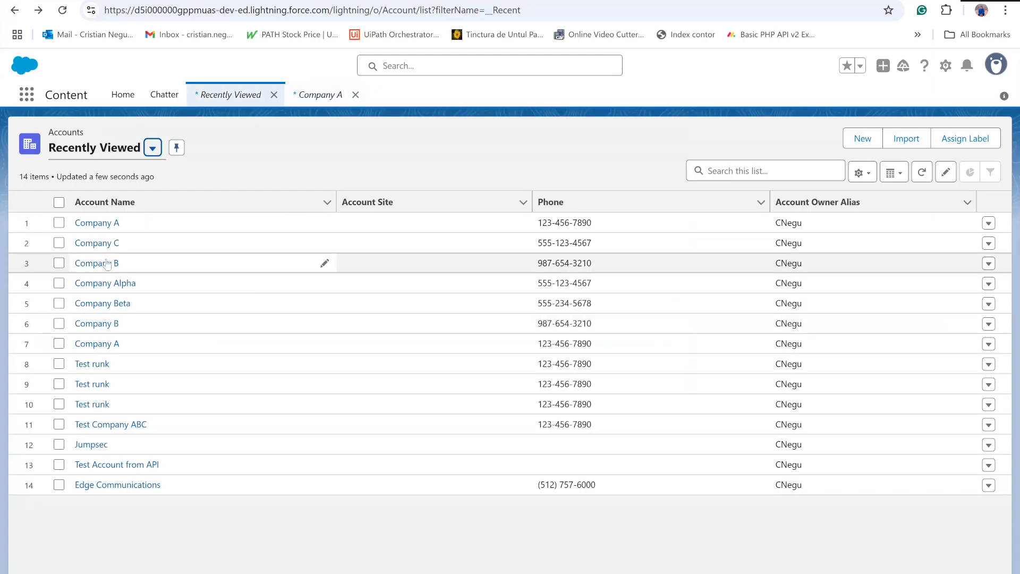
pyautogui.click(107, 264)
pyautogui.scroll(-1, 311, 330)
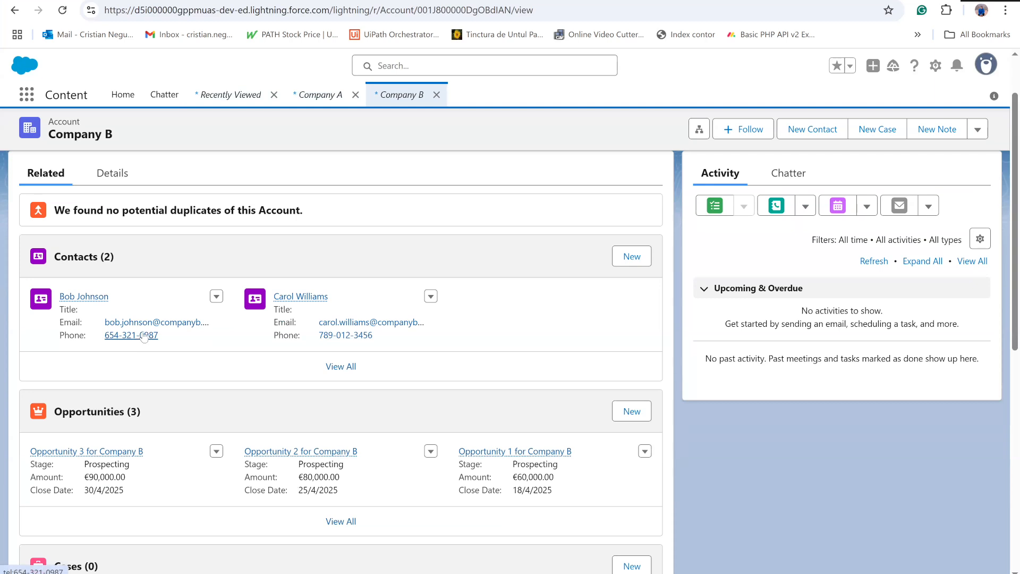
pyautogui.scroll(-2, 337, 356)
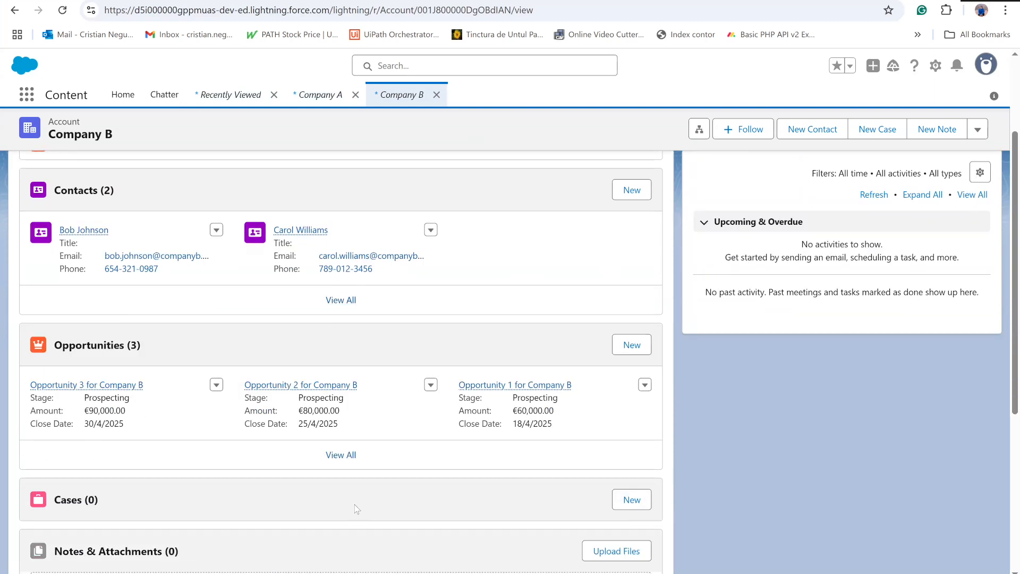
# - Go back to the accounts list and examine the related contacts and opportunities of the Company C account
pyautogui.click(15, 9)
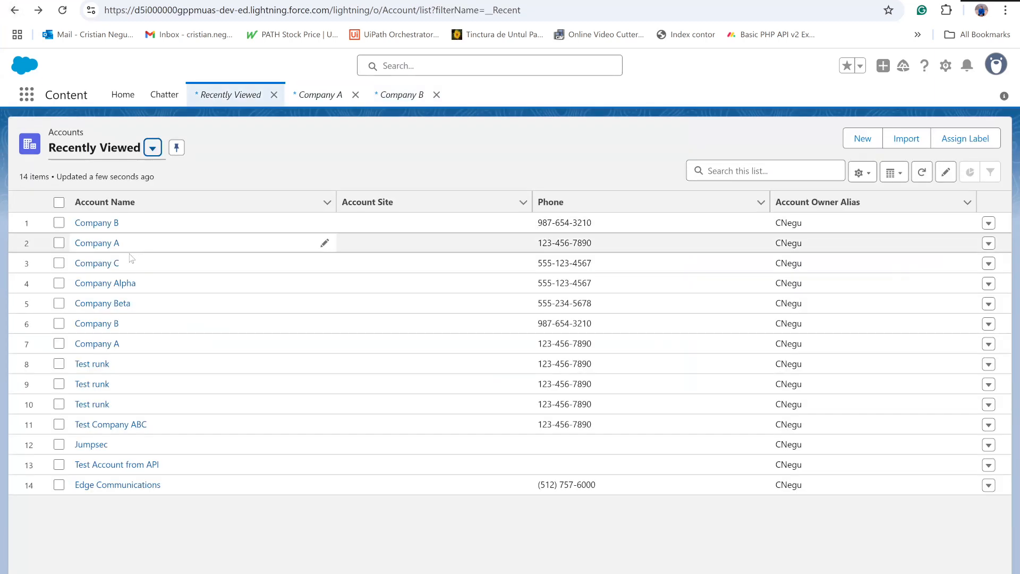
pyautogui.click(109, 263)
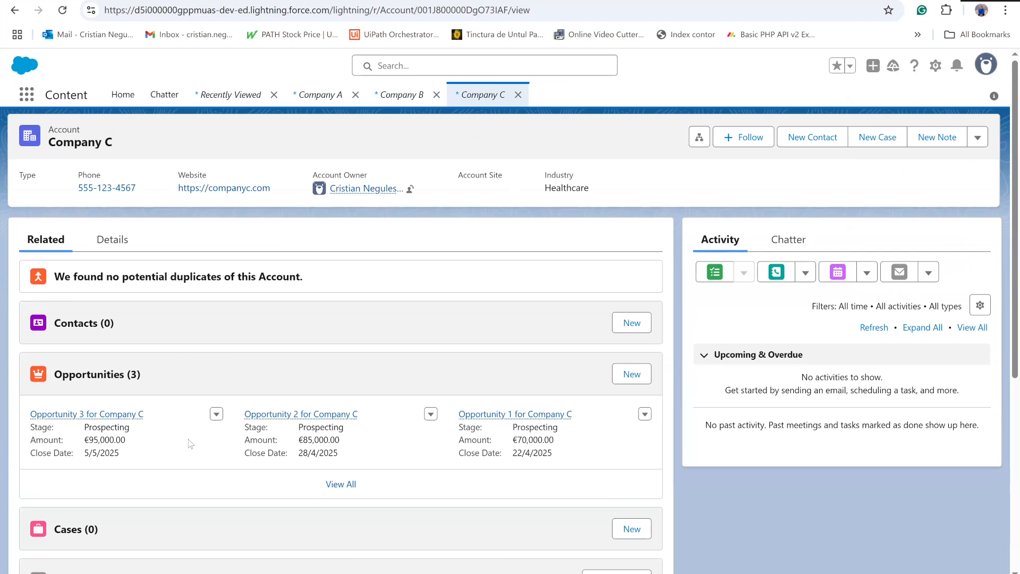
pyautogui.moveTo(120, 416)
# - Open the Company Beta account from the list and examine its contacts and the stages of its opportunities
pyautogui.click(13, 10)
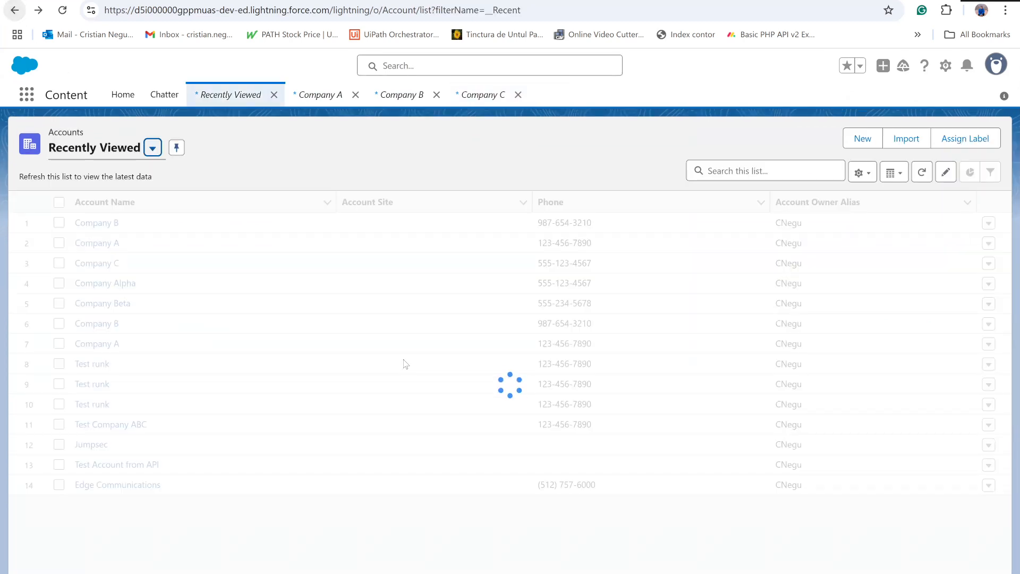
pyautogui.click(123, 305)
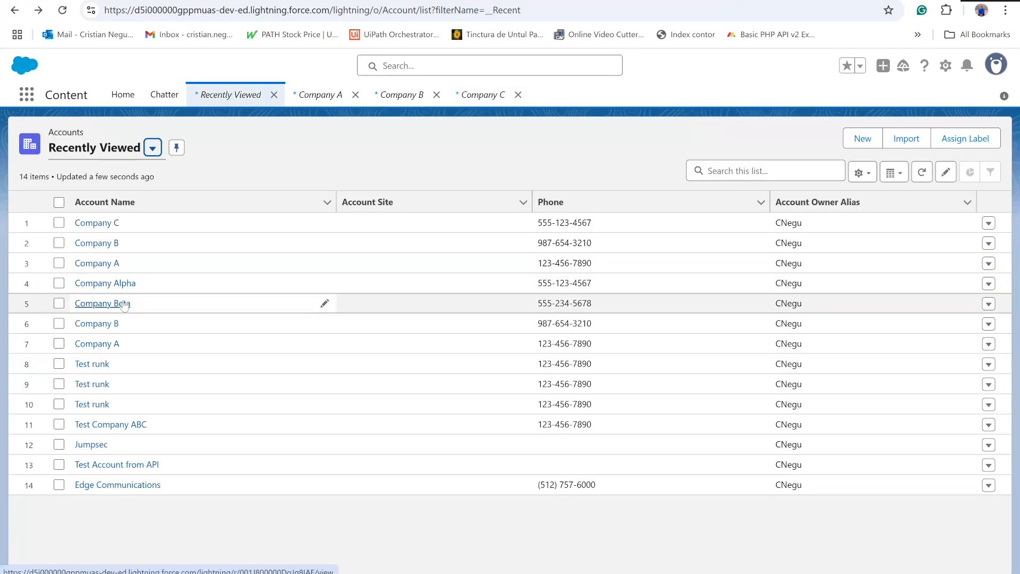
pyautogui.scroll(-3, 154, 421)
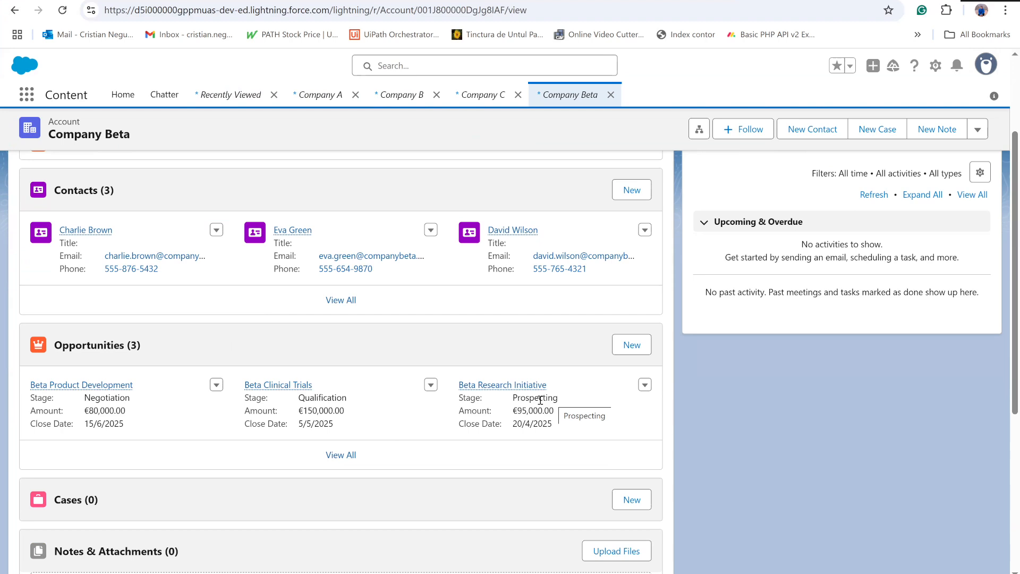
# - Switch back to the UiPath agent and look through its system prompt, from the data generation guidelines to the tool list and execution flow
pyautogui.click(229, 1)
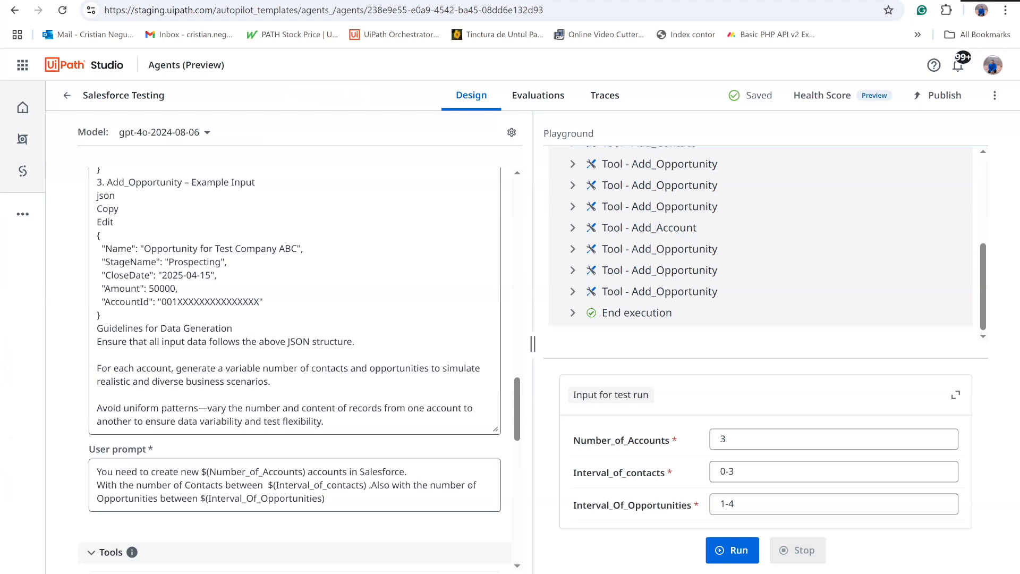
pyautogui.scroll(3, 303, 257)
pyautogui.scroll(8, 303, 257)
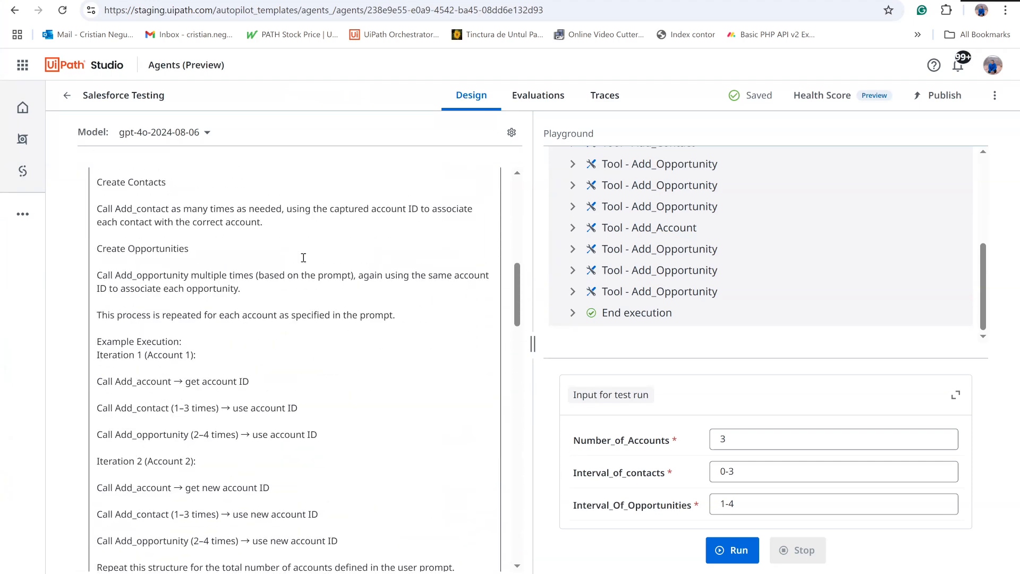
pyautogui.scroll(-10, 304, 257)
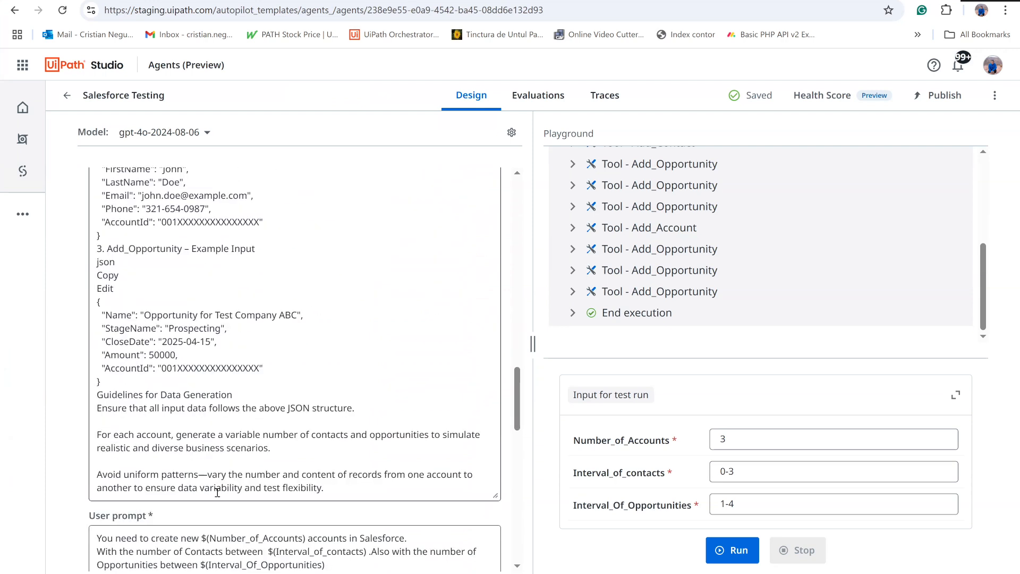
pyautogui.scroll(10, 249, 436)
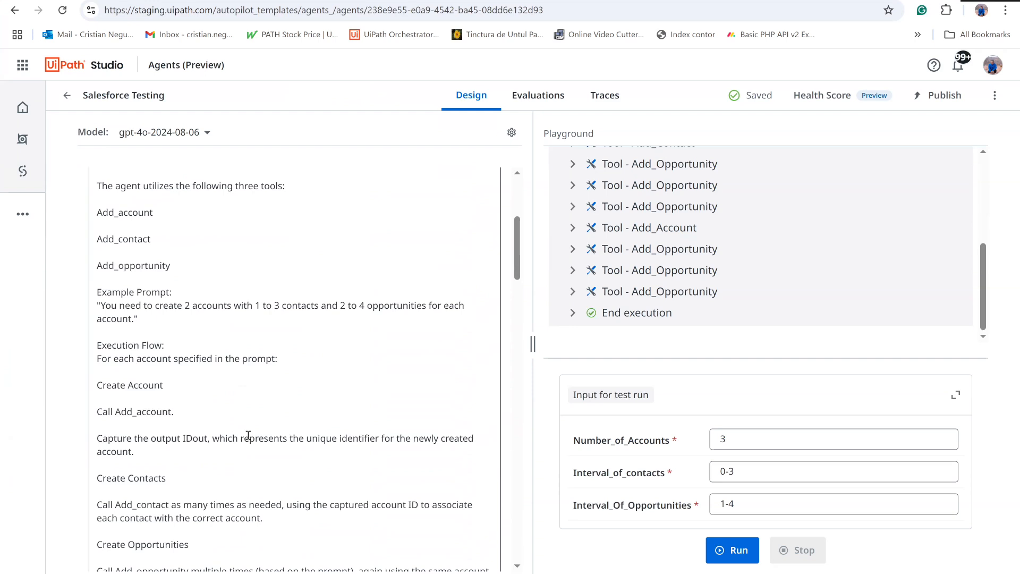
pyautogui.scroll(5, 248, 436)
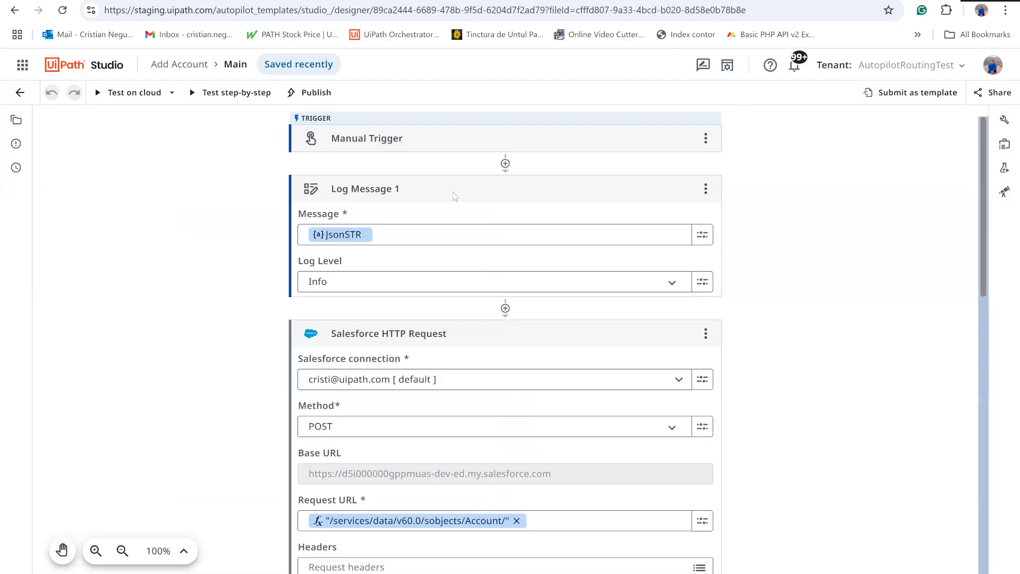
# - Examine the Add Account workflow's Salesforce HTTP request and IDout variable assignment, and expand its JsonSTR and IDout arguments
pyautogui.scroll(-3, 397, 288)
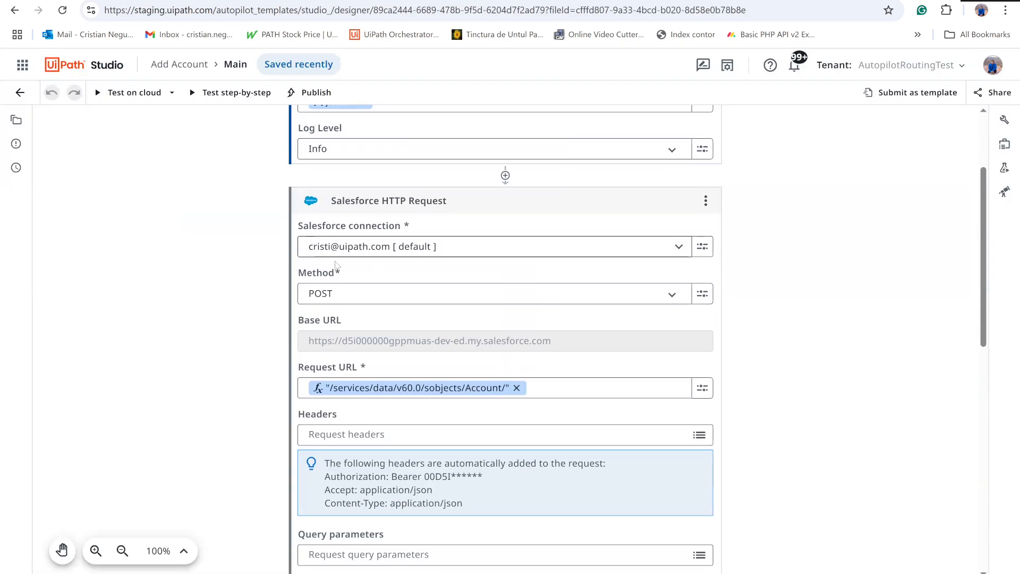
pyautogui.scroll(-5, 357, 476)
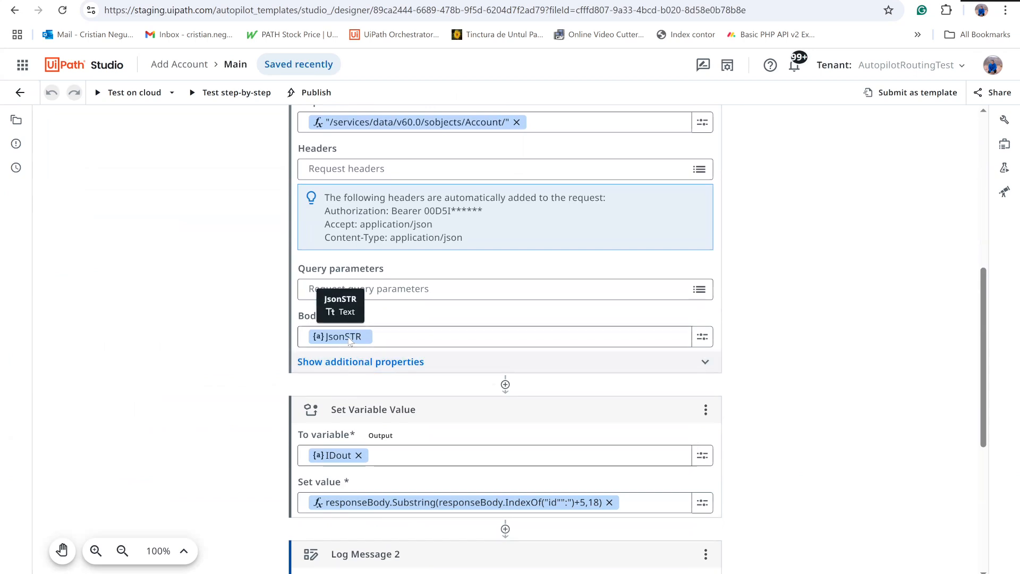
pyautogui.scroll(-4, 349, 341)
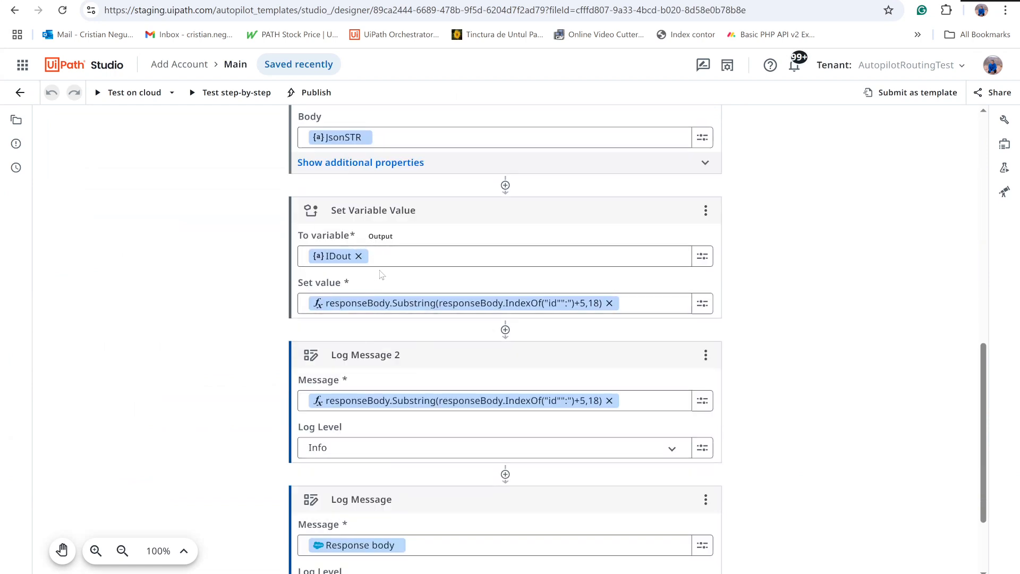
pyautogui.click(1004, 144)
pyautogui.click(637, 241)
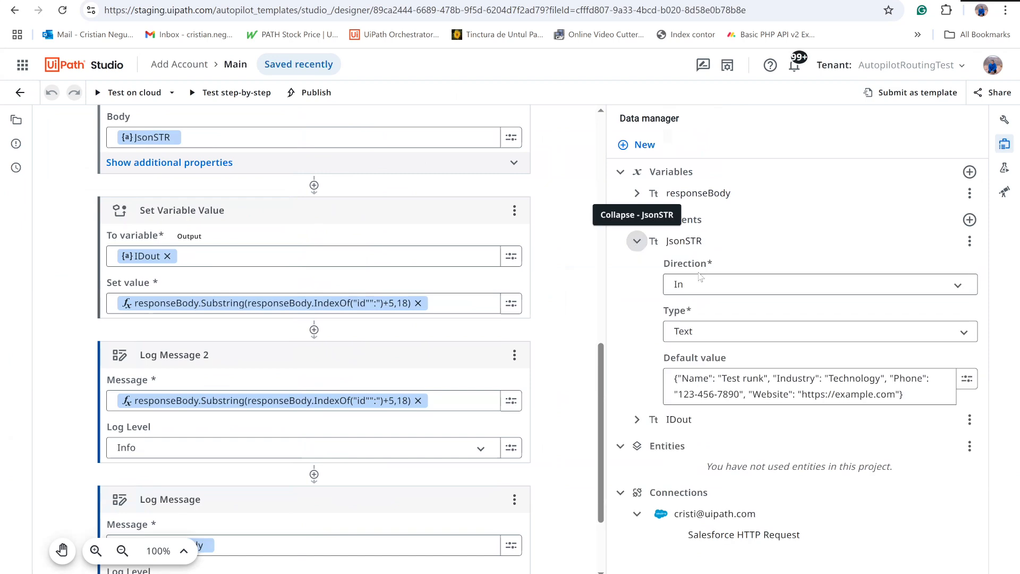
pyautogui.click(637, 419)
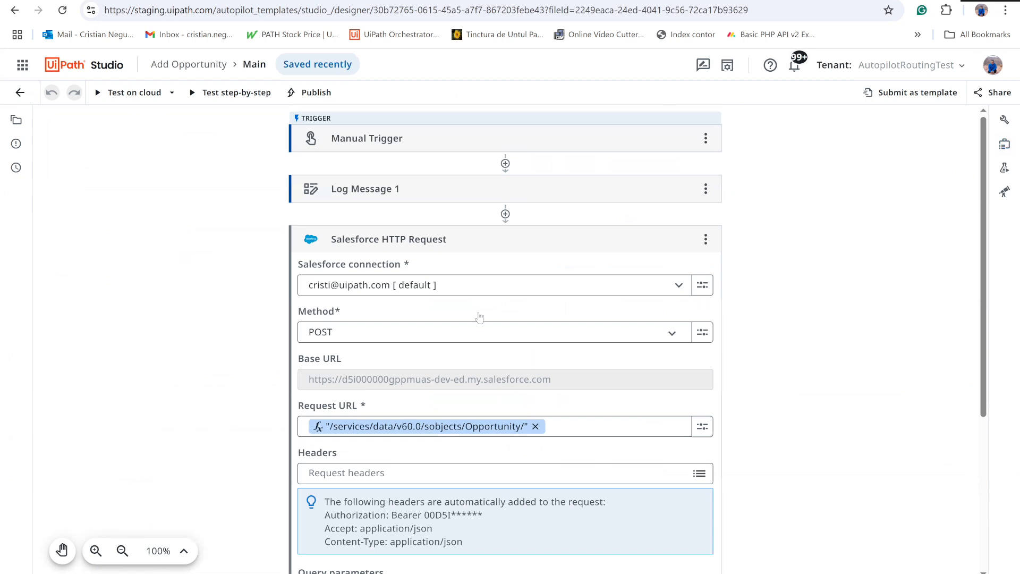
# - Review the Salesforce HTTP requests in the Add Opportunity and Add Contact workflows, and switch to the YouTube channel's video list
pyautogui.scroll(-5, 479, 317)
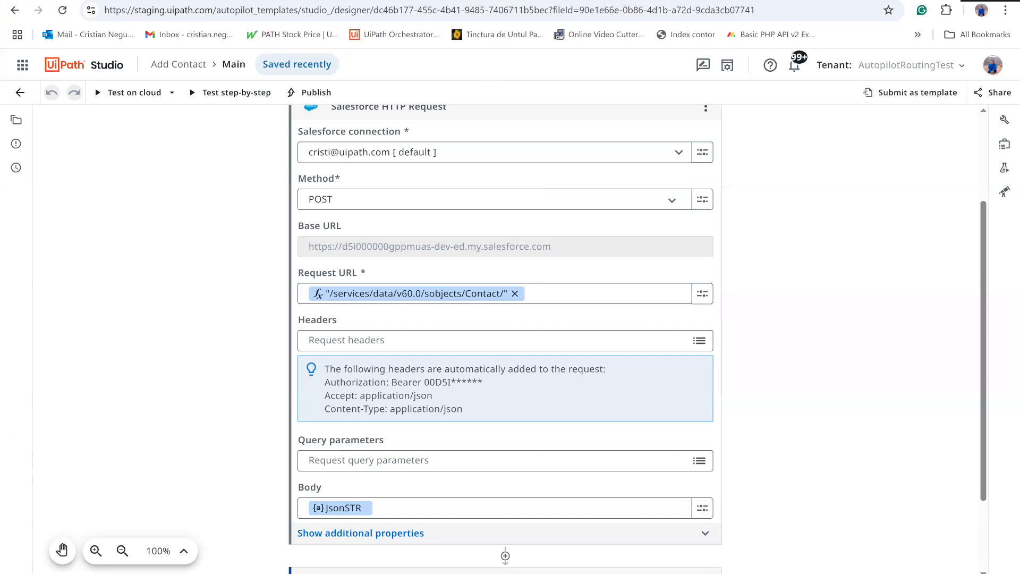
pyautogui.click(621, 0)
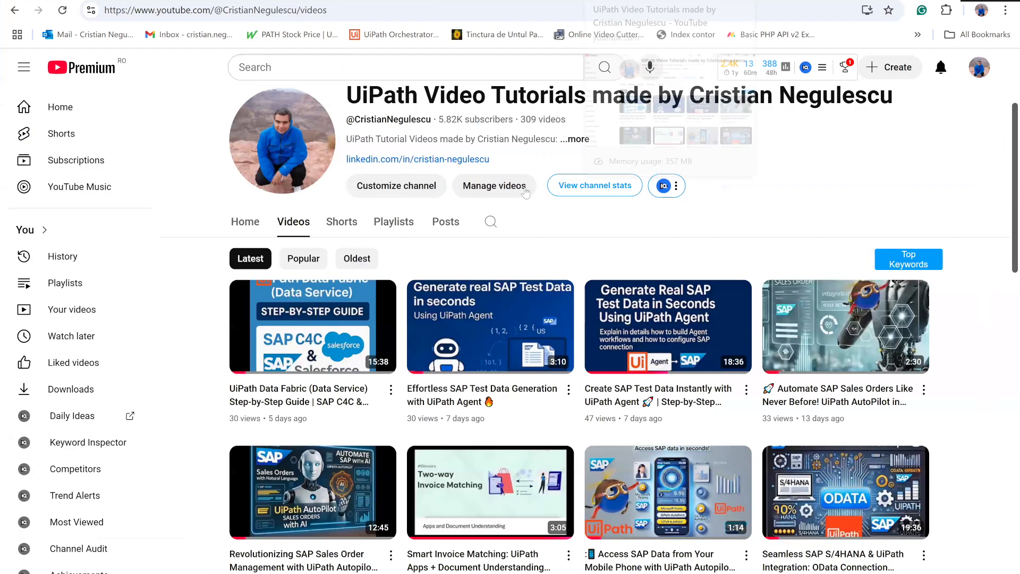